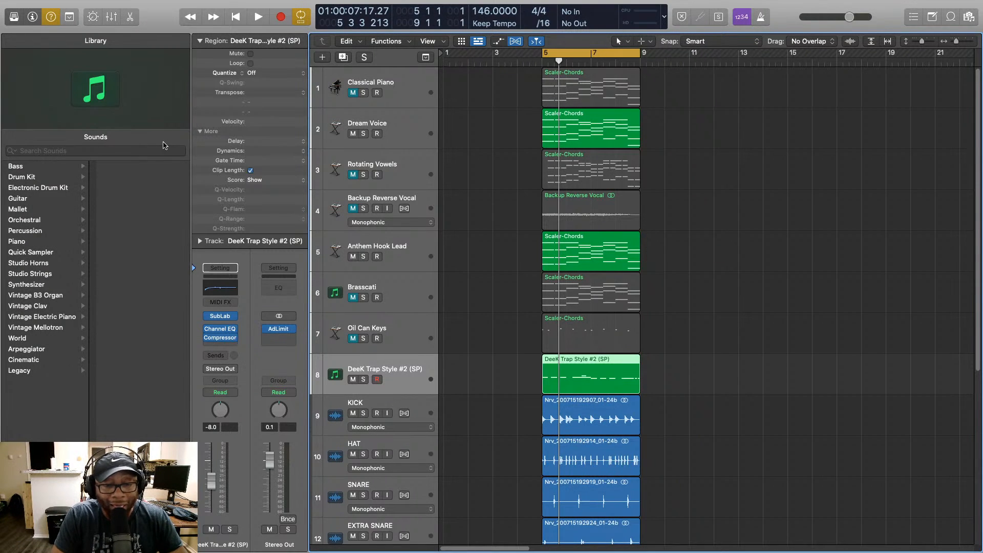
Play the cycled loop from its start at bar 5
{"action": "key", "text": "Return"}
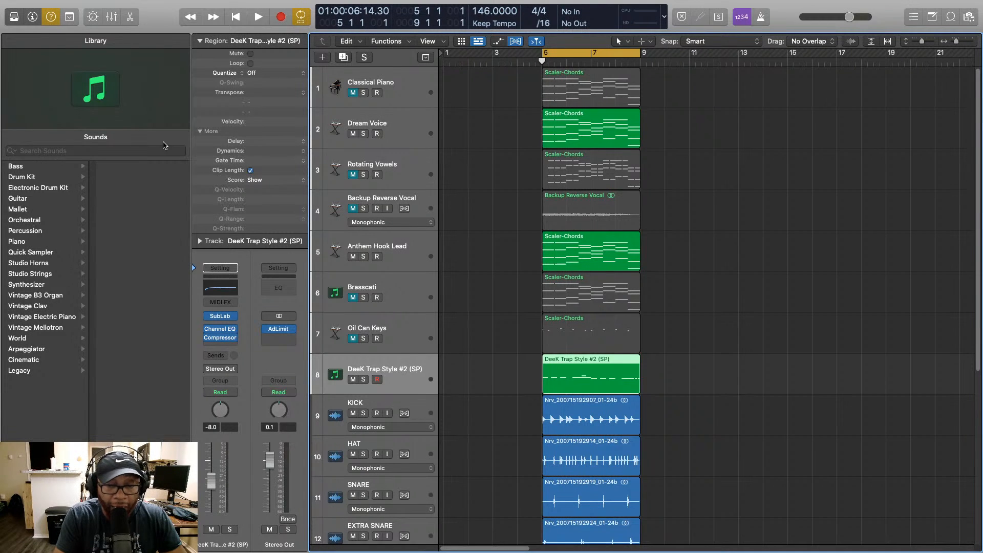
{"action": "key", "text": "space"}
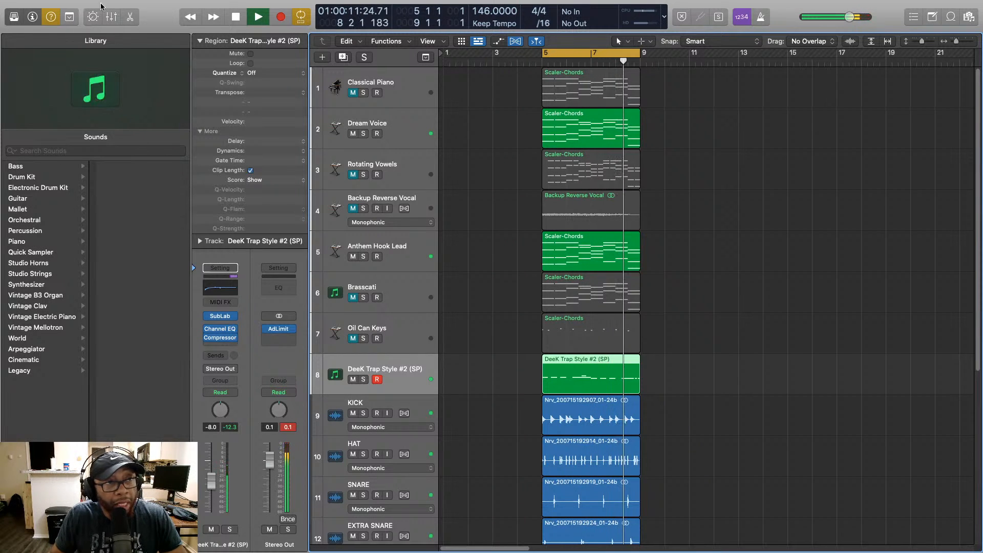
Reset the audio output device in the audio preferences by switching to Scarlett 6i6 USB and back to Streaming, applying the change
{"action": "mouse_move", "coordinate": [113, 3]}
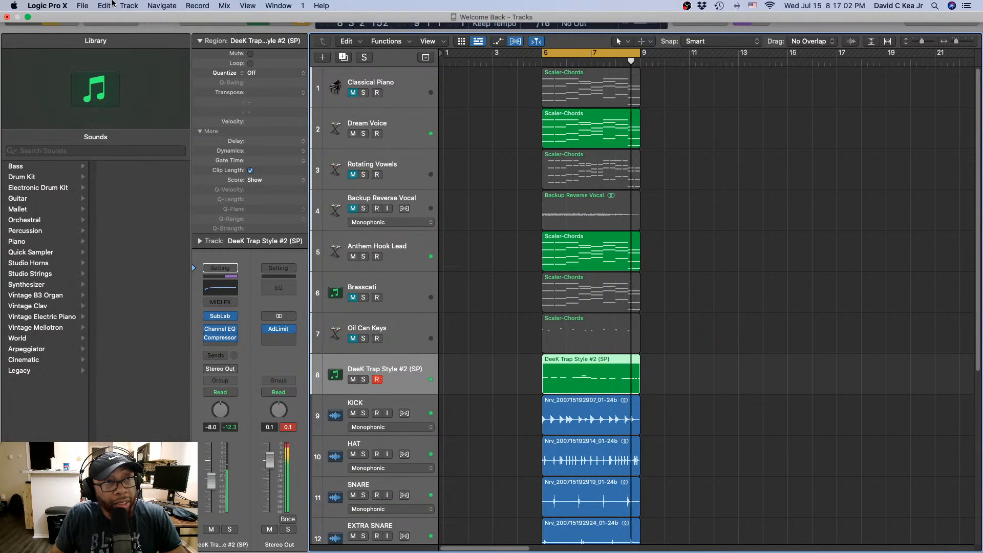
{"action": "left_click", "coordinate": [34, 6]}
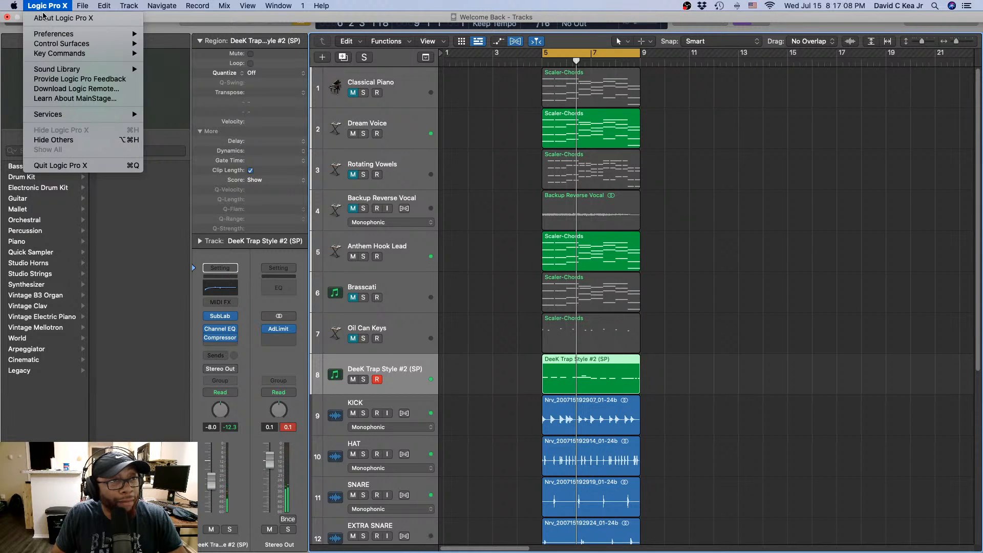
{"action": "mouse_move", "coordinate": [48, 33]}
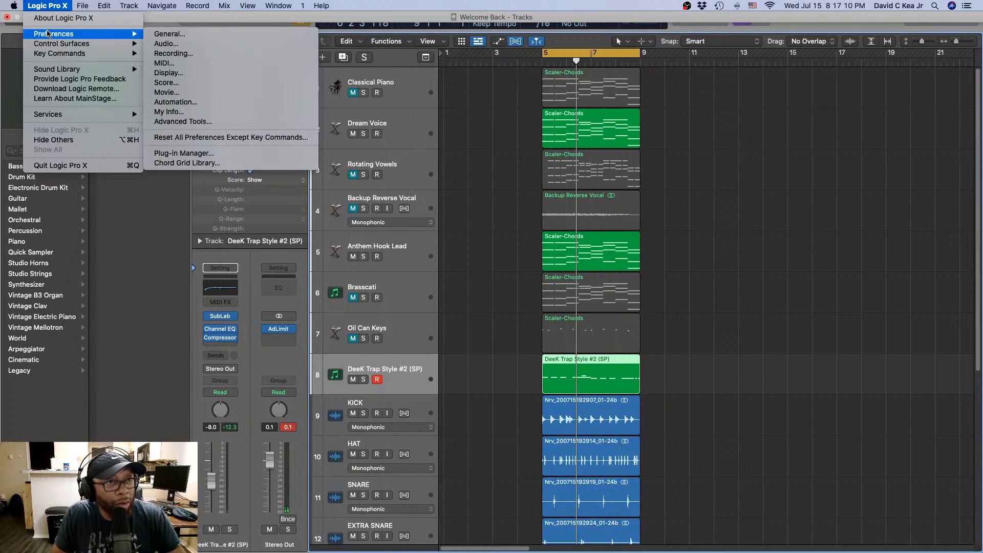
{"action": "left_click", "coordinate": [174, 43]}
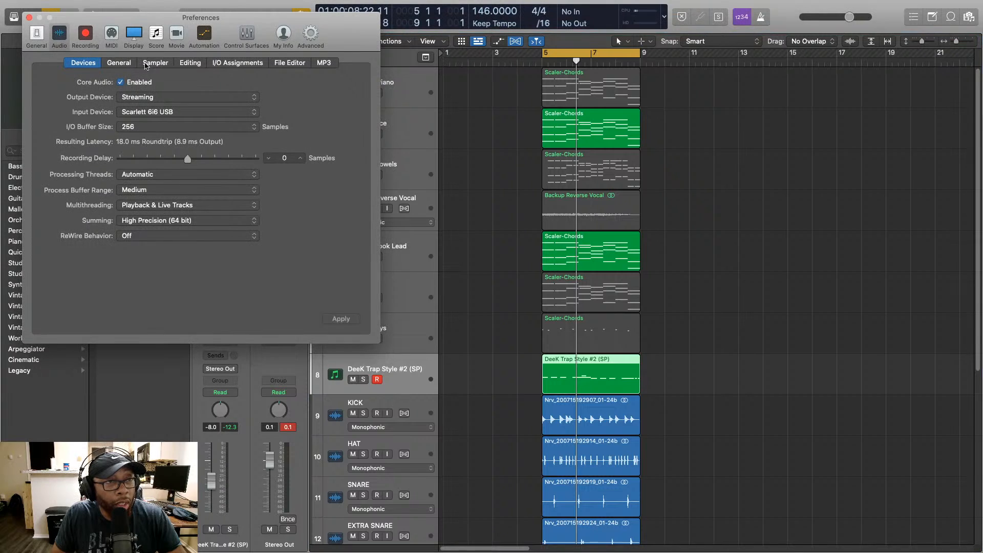
{"action": "left_click", "coordinate": [251, 98]}
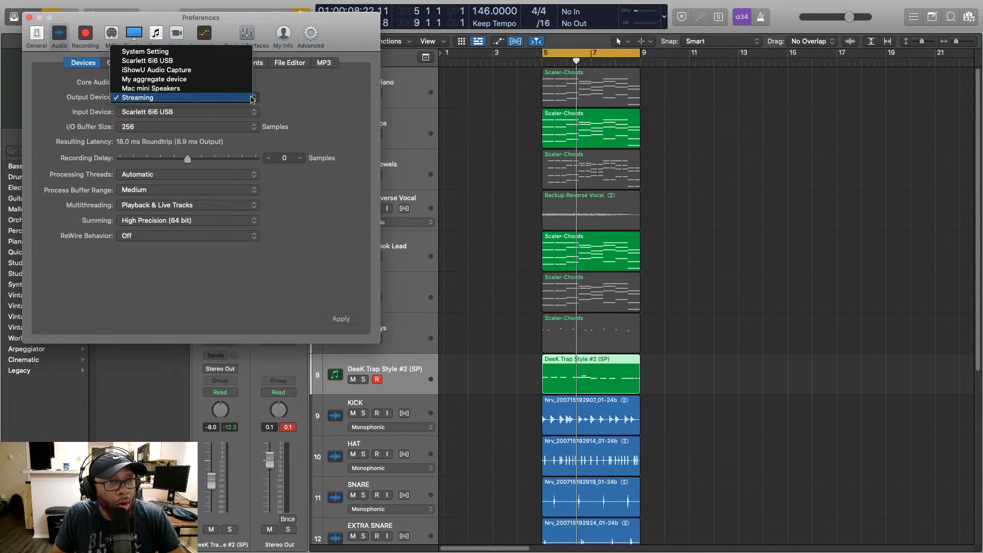
{"action": "left_click", "coordinate": [180, 62]}
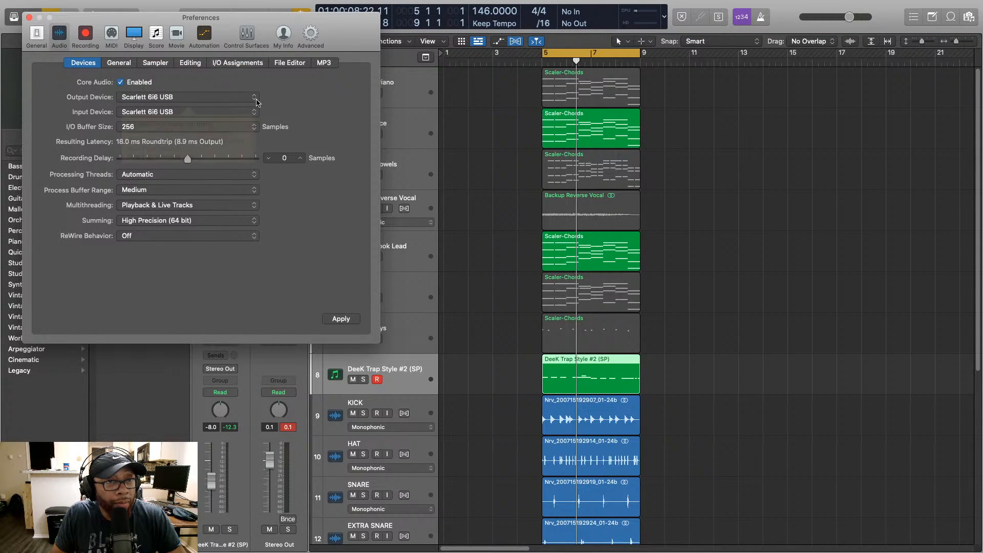
{"action": "left_click", "coordinate": [256, 101]}
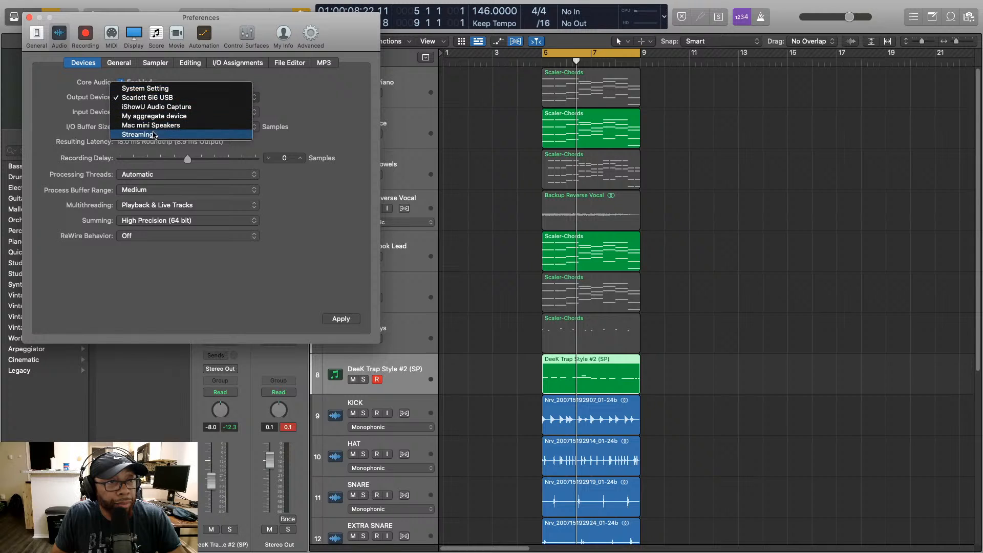
{"action": "left_click", "coordinate": [153, 135]}
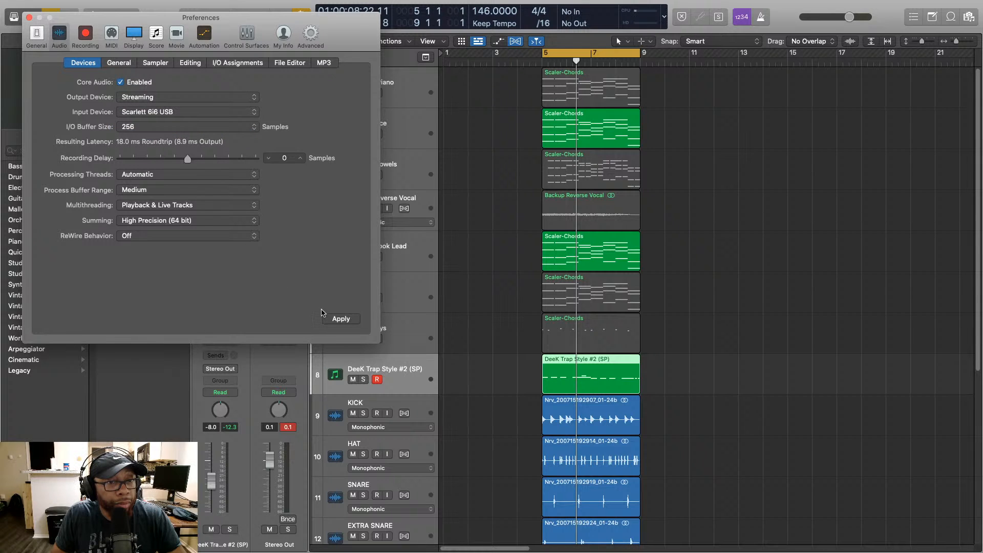
{"action": "left_click", "coordinate": [331, 320]}
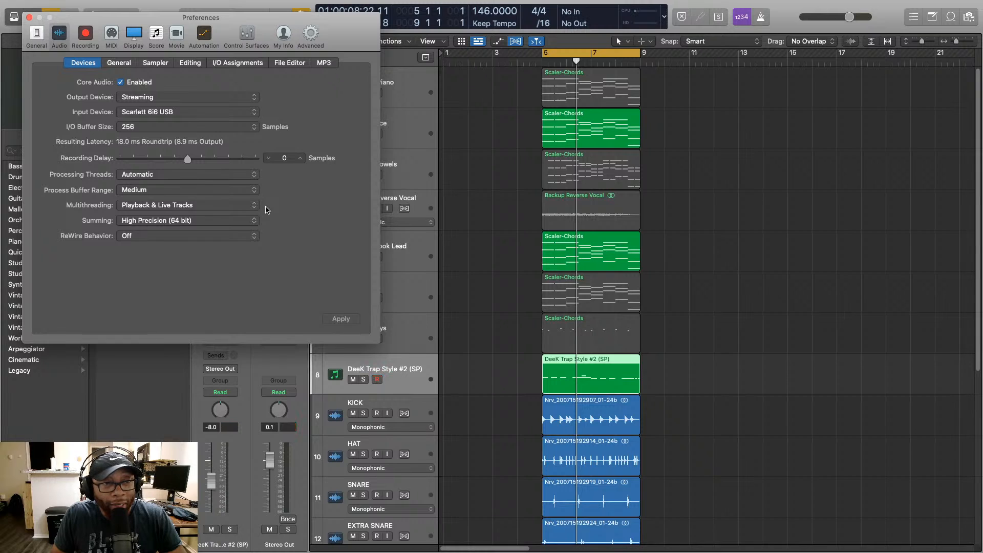
{"action": "left_click", "coordinate": [29, 18]}
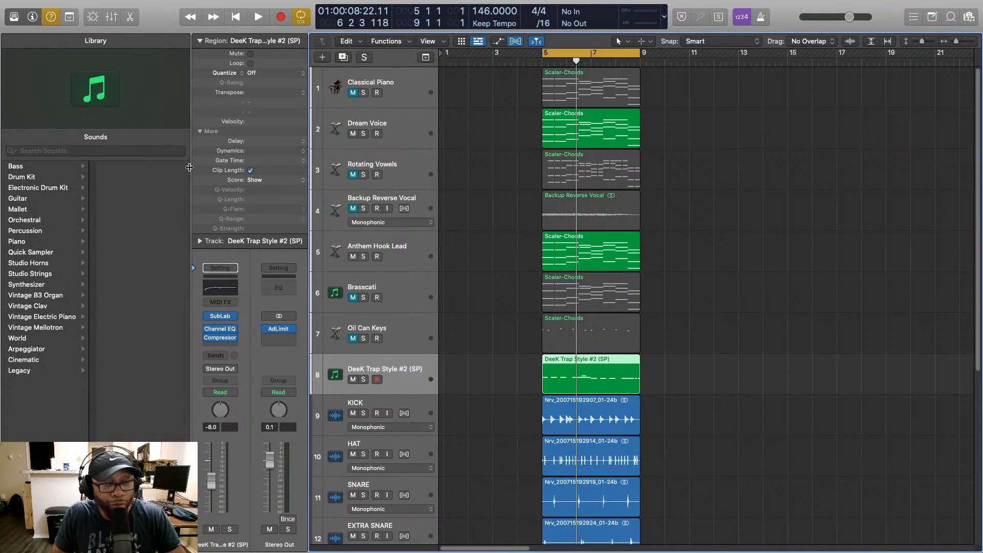
Play the loop again to check the audio output, and stop playback
{"action": "key", "text": "space"}
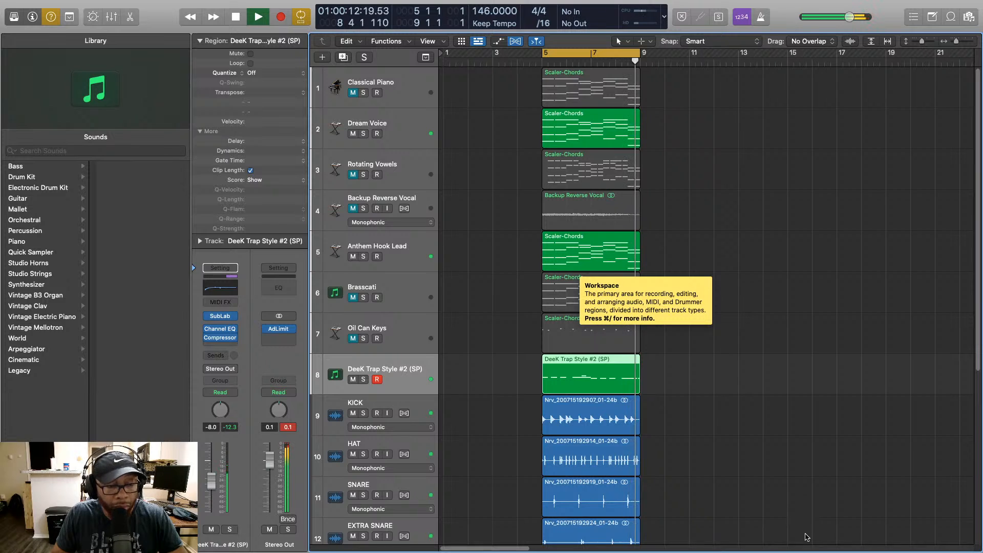
{"action": "key", "text": "space"}
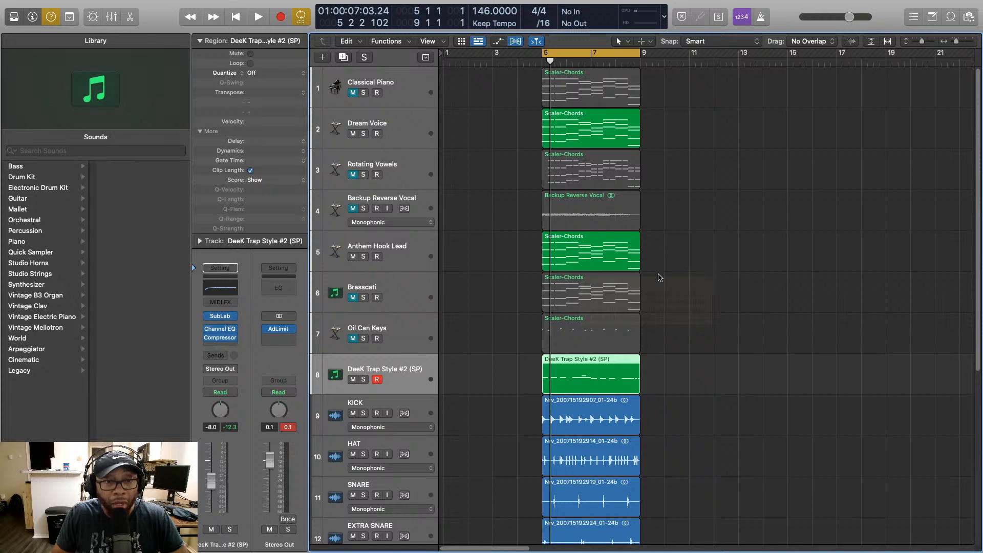
Select the Inst 6 track and audition Trap Roll 2 during playback by unmuting and re-muting it
{"action": "scroll", "coordinate": [660, 277], "scroll_direction": "down", "scroll_amount": 10}
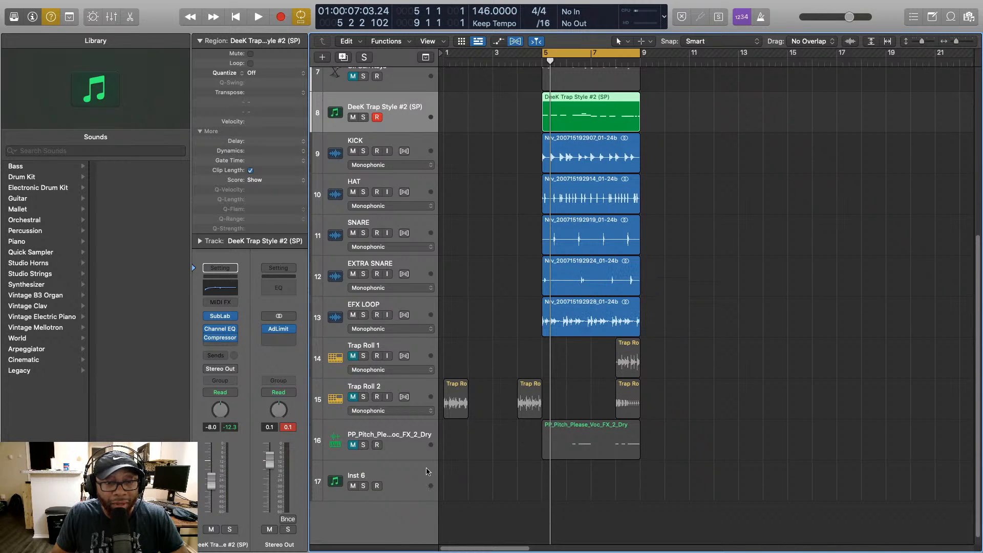
{"action": "left_click", "coordinate": [379, 479]}
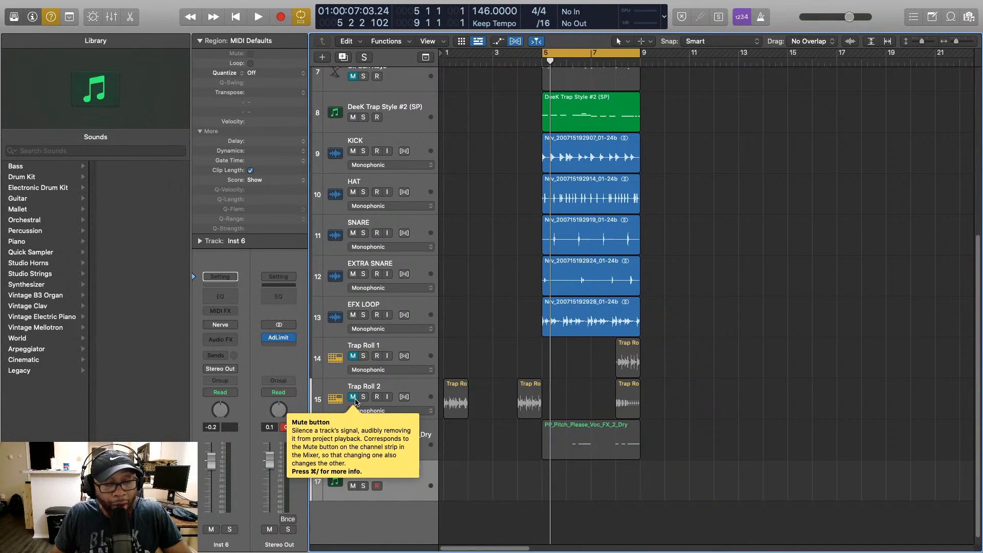
{"action": "key", "text": "space"}
{"action": "left_click", "coordinate": [353, 397]}
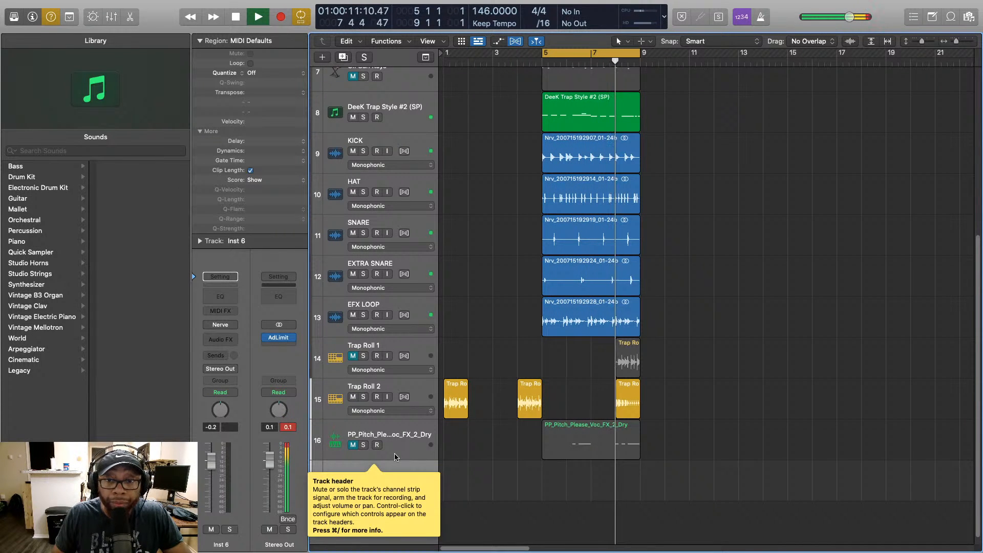
{"action": "left_click", "coordinate": [353, 397]}
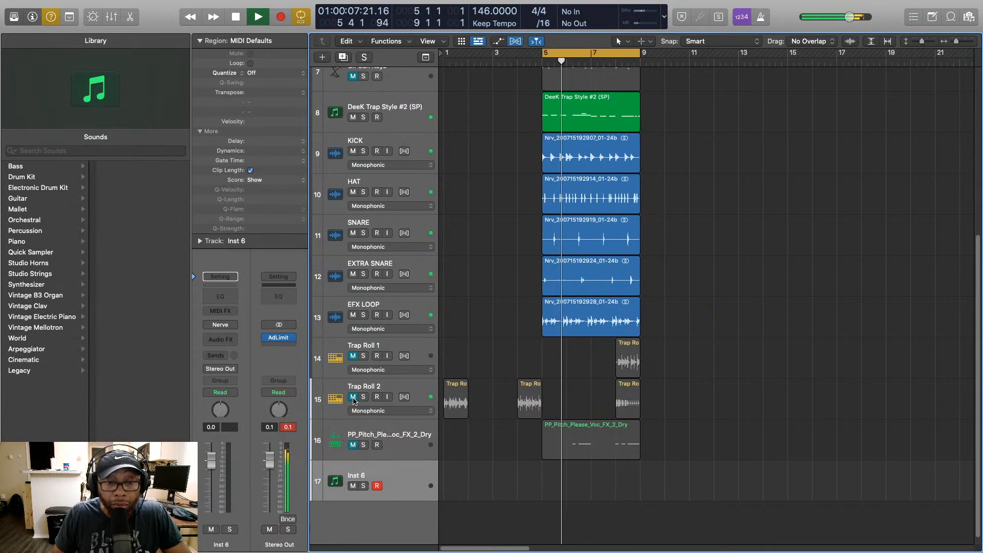
Audition the PP_Pitch_Please_Voc_FX_2_Dry track by unmuting and re-muting it, and stop playback
{"action": "left_click", "coordinate": [353, 445]}
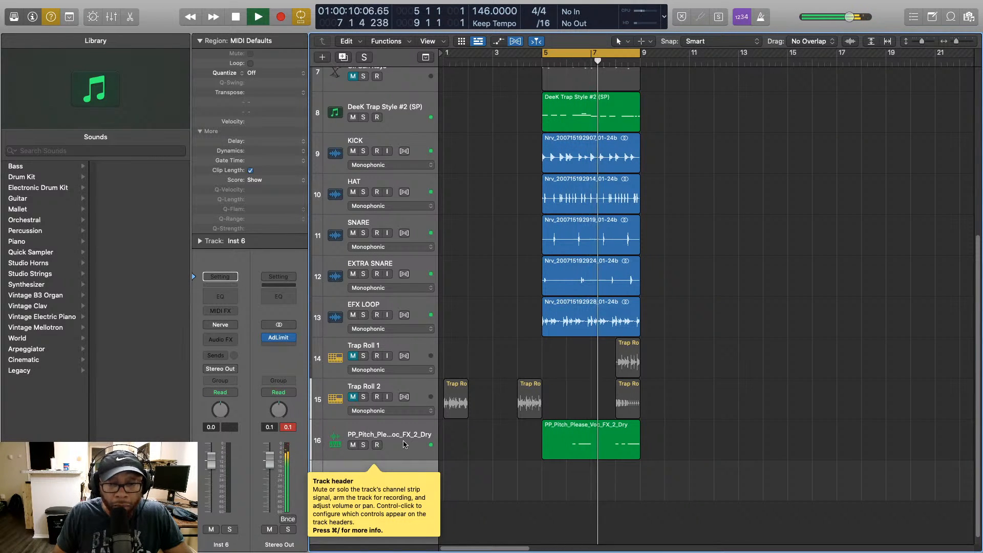
{"action": "left_click", "coordinate": [352, 445]}
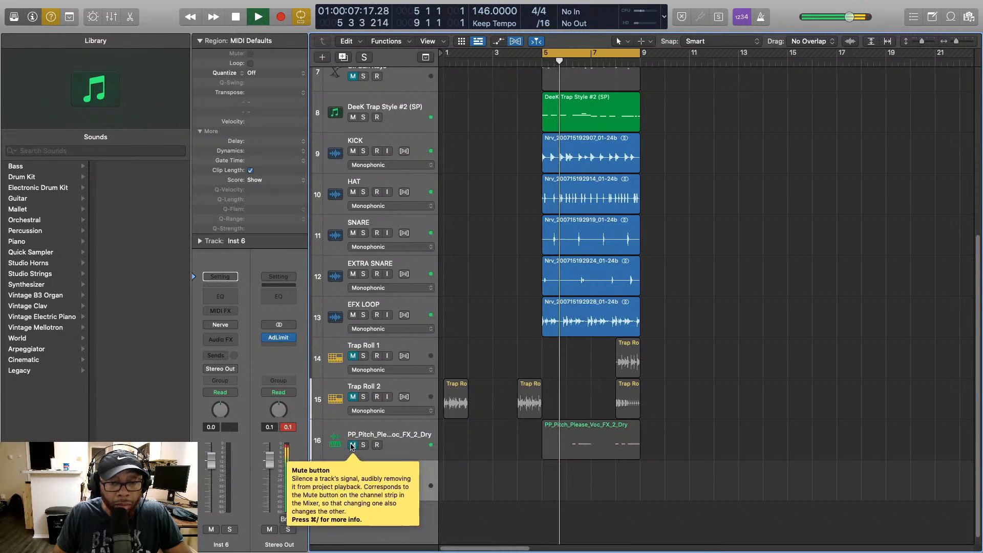
{"action": "key", "text": "space"}
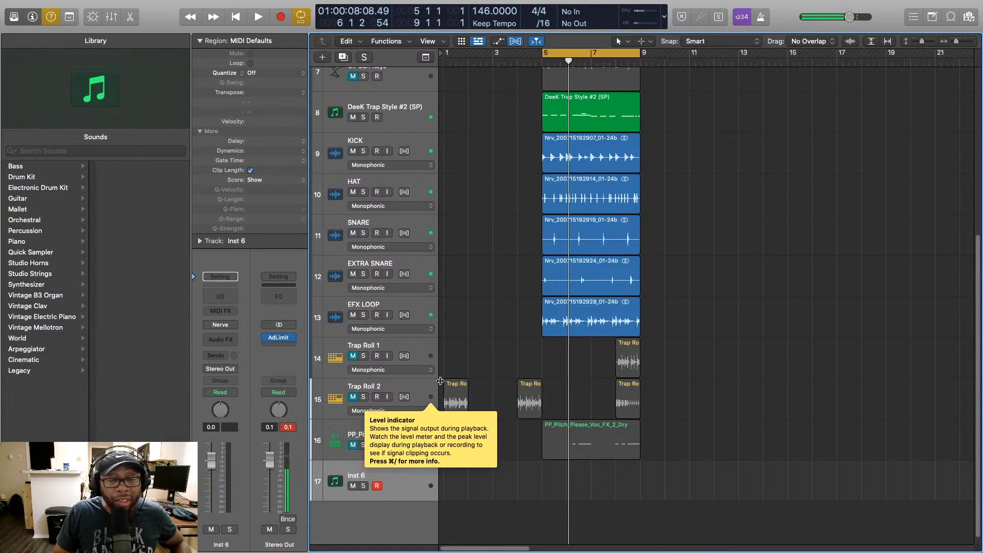
Show the mixer, and solo the DeeK Trap Style #2 track during playback while examining its Channel EQ curve
{"action": "scroll", "coordinate": [425, 360], "scroll_direction": "up", "scroll_amount": 5}
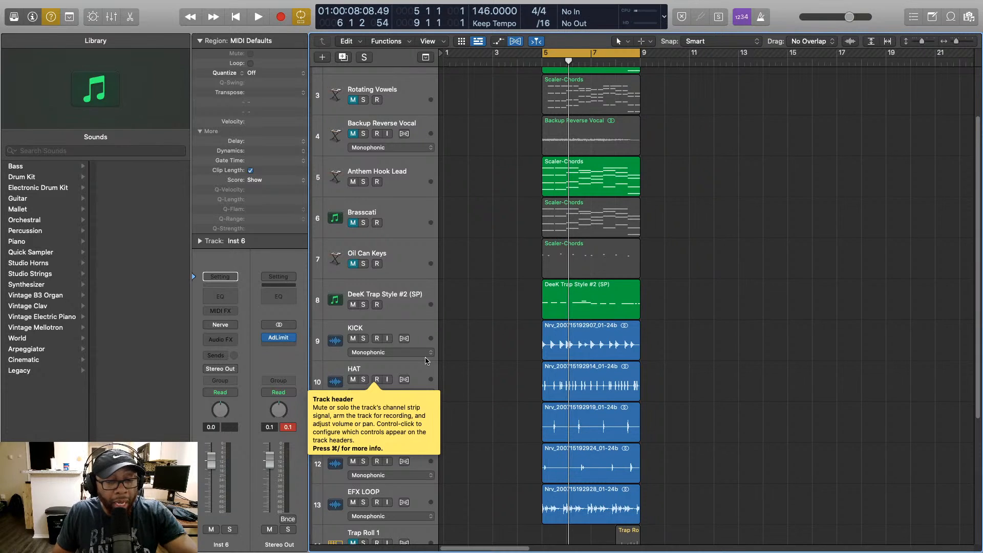
{"action": "key", "text": "x"}
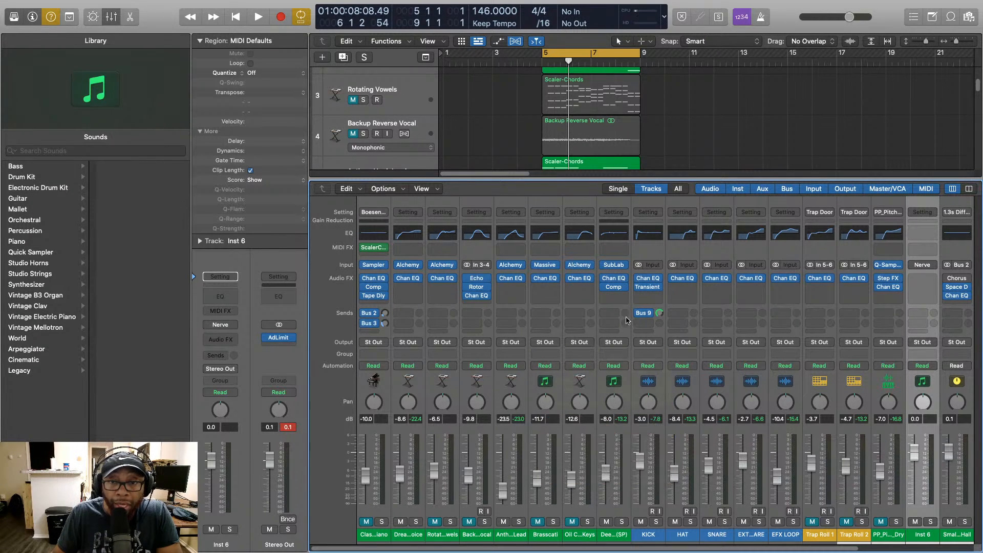
{"action": "left_click", "coordinate": [614, 280]}
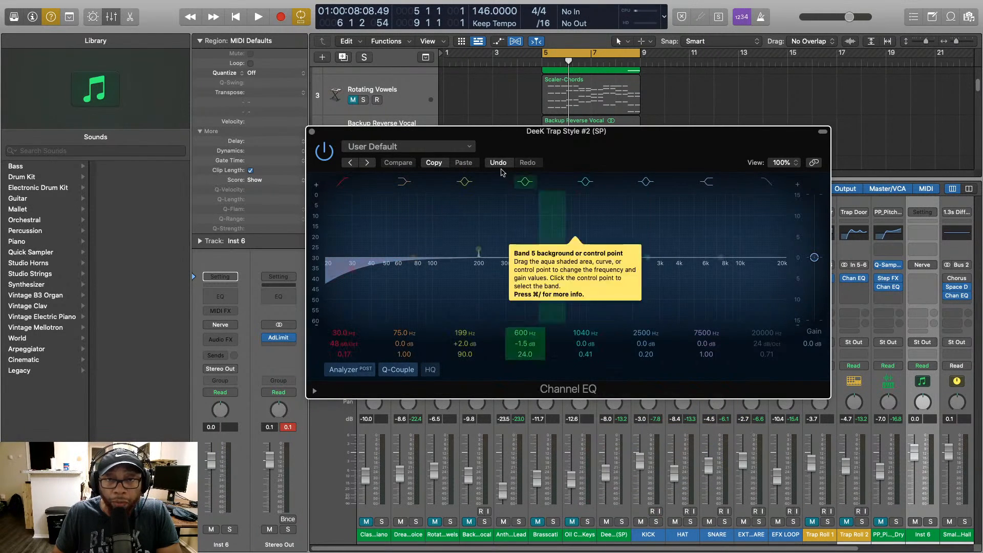
{"action": "left_click", "coordinate": [621, 521]}
{"action": "key", "text": "space"}
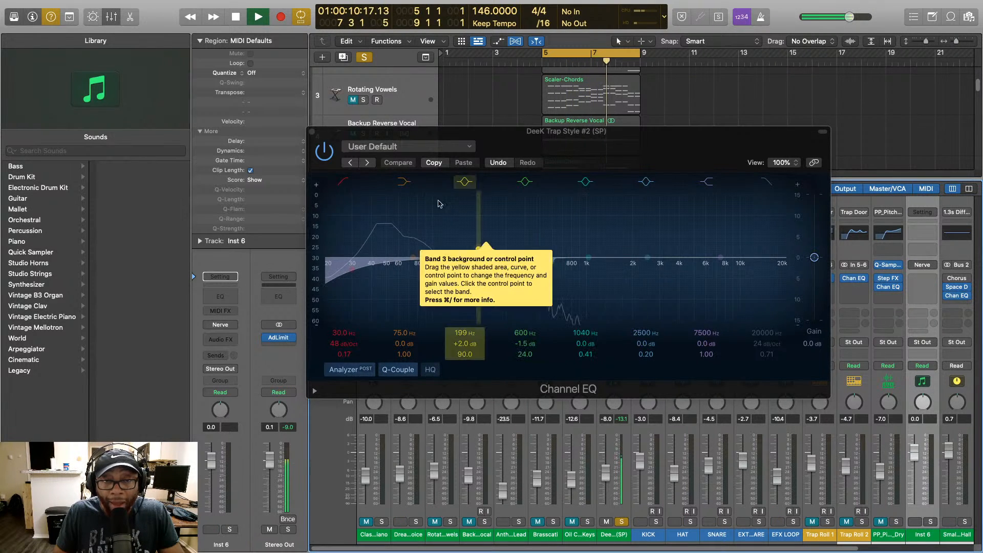
{"action": "left_click", "coordinate": [313, 132]}
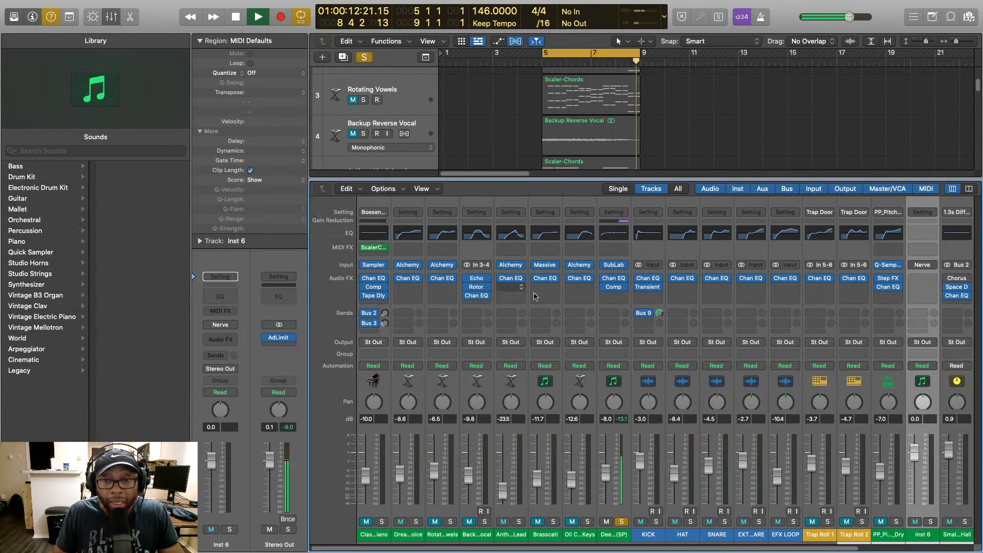
Examine the Compressor settings on the DeeK Trap Style #2 track while it plays, and close the plug-in
{"action": "left_click", "coordinate": [616, 290]}
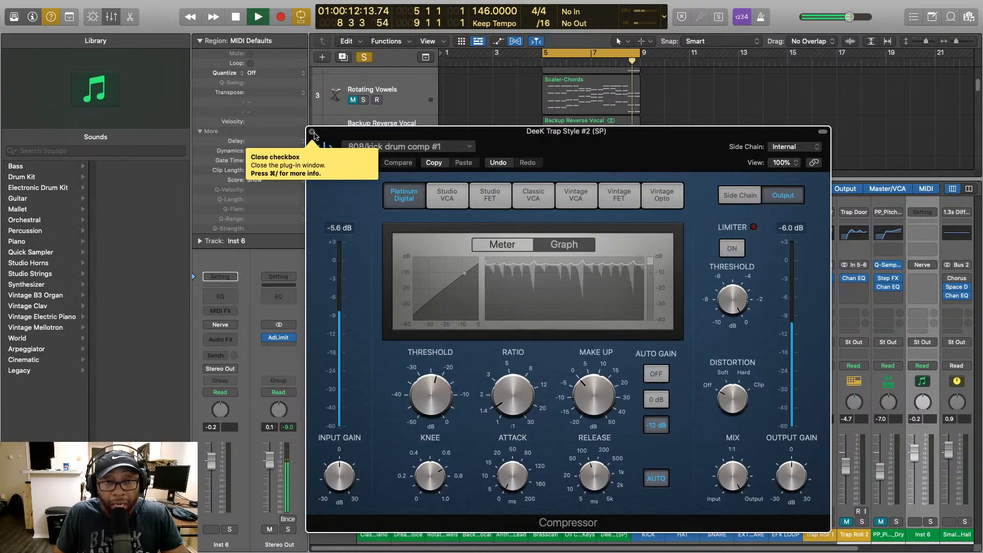
{"action": "left_click", "coordinate": [312, 132]}
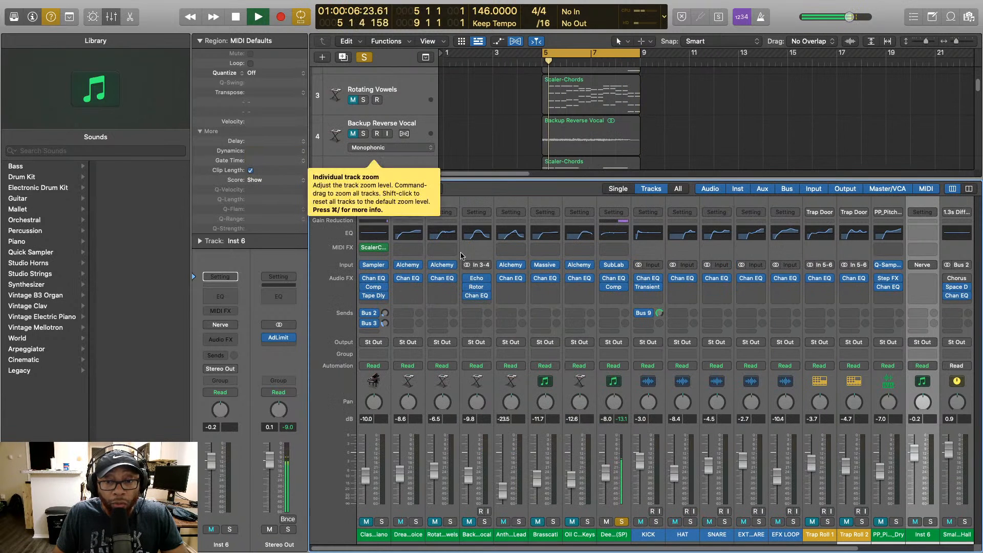
Add the KICK, HAT, SNARE, EXTRA SNARE and EFX LOOP tracks to the solo one by one during playback, and stop
{"action": "left_click", "coordinate": [658, 522]}
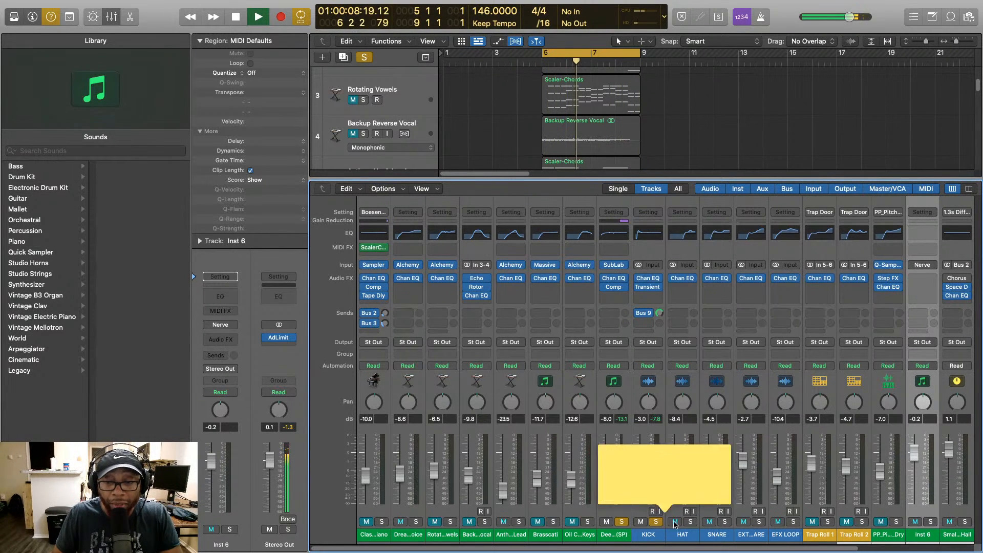
{"action": "left_click", "coordinate": [691, 522]}
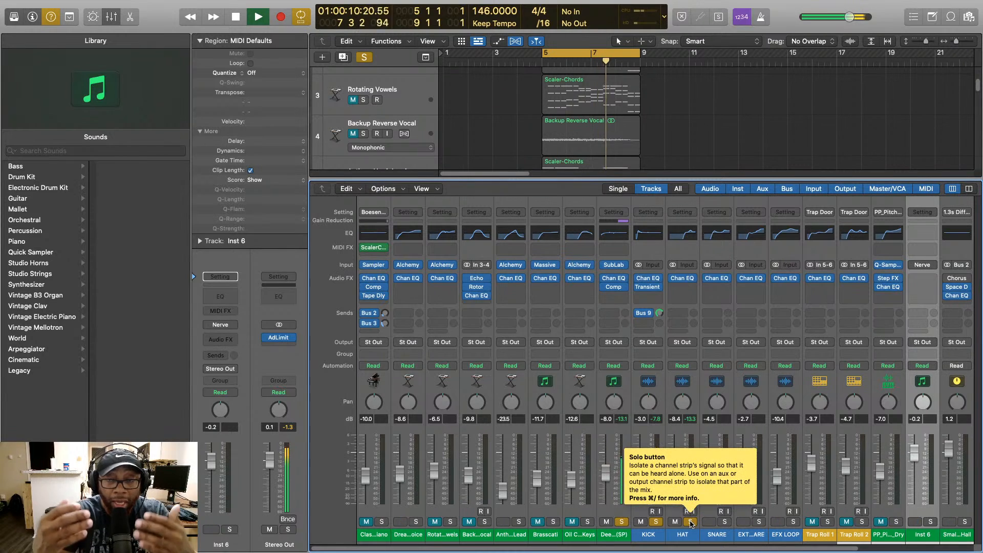
{"action": "left_click", "coordinate": [727, 522]}
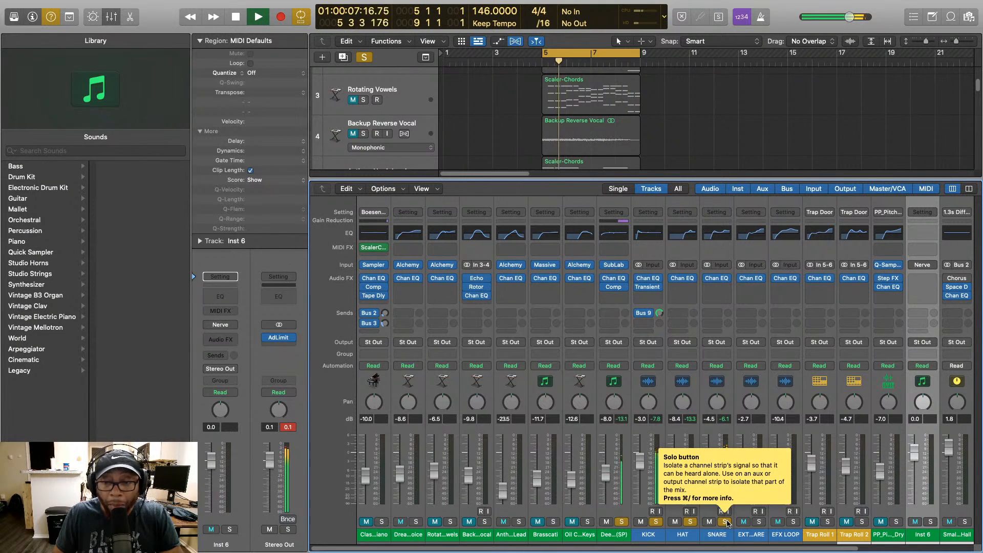
{"action": "left_click", "coordinate": [759, 522]}
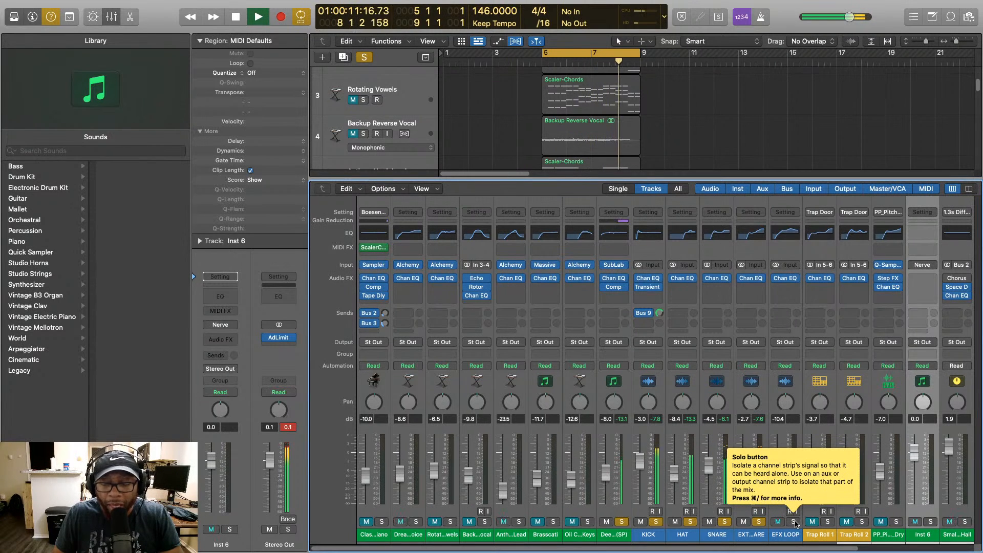
{"action": "left_click", "coordinate": [794, 522]}
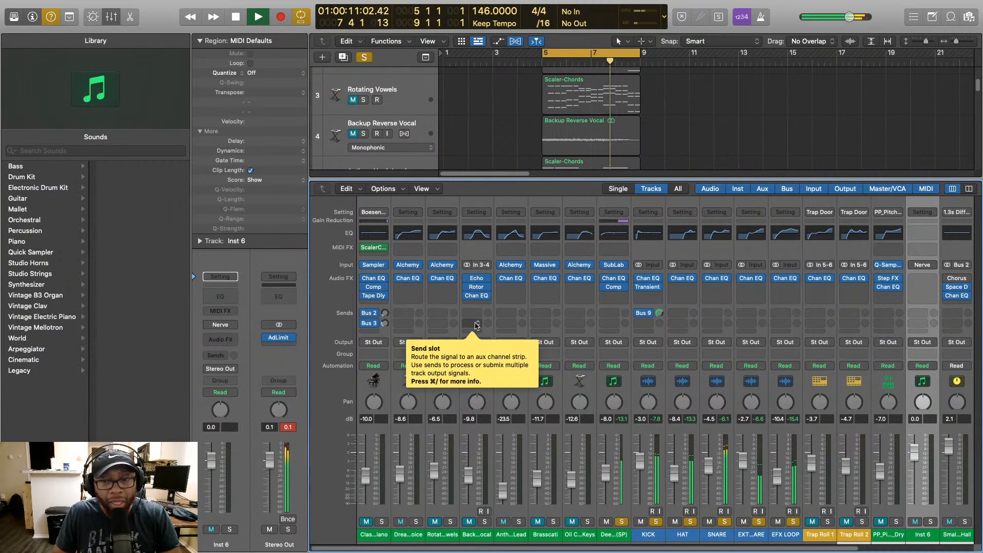
{"action": "key", "text": "space"}
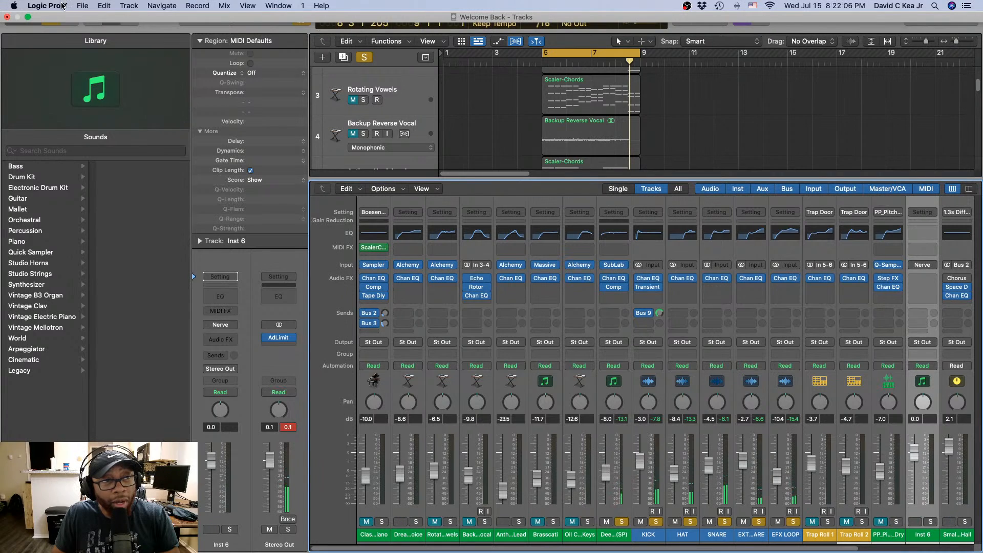
Change the audio output device in the audio preferences to Scarlett 6i6 USB and apply it
{"action": "left_click", "coordinate": [63, 6]}
{"action": "mouse_move", "coordinate": [68, 37]}
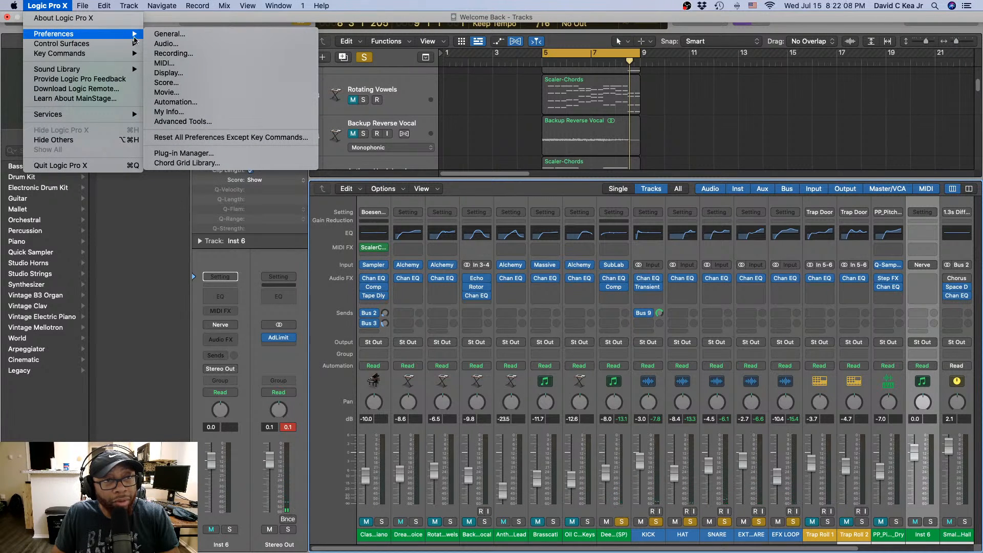
{"action": "left_click", "coordinate": [167, 43]}
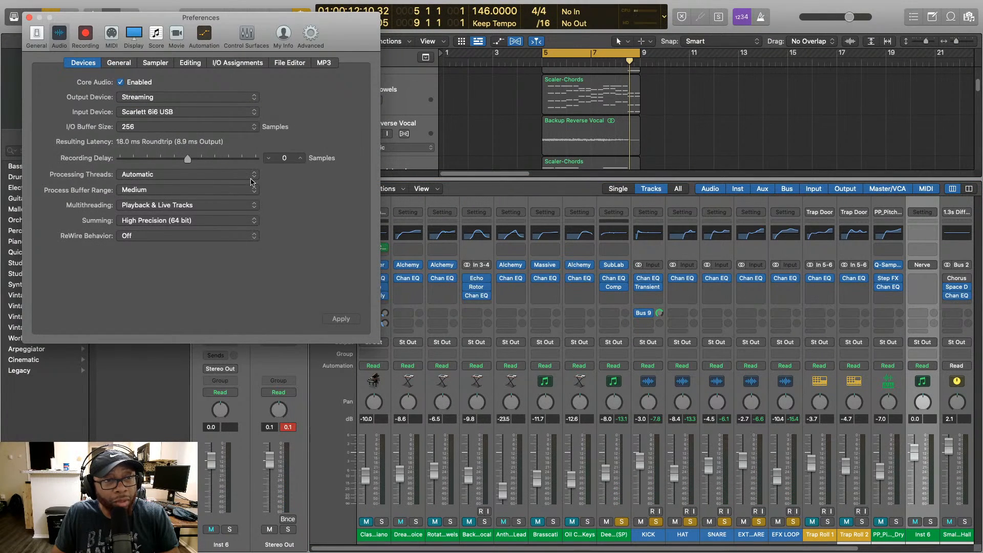
{"action": "left_click", "coordinate": [229, 97]}
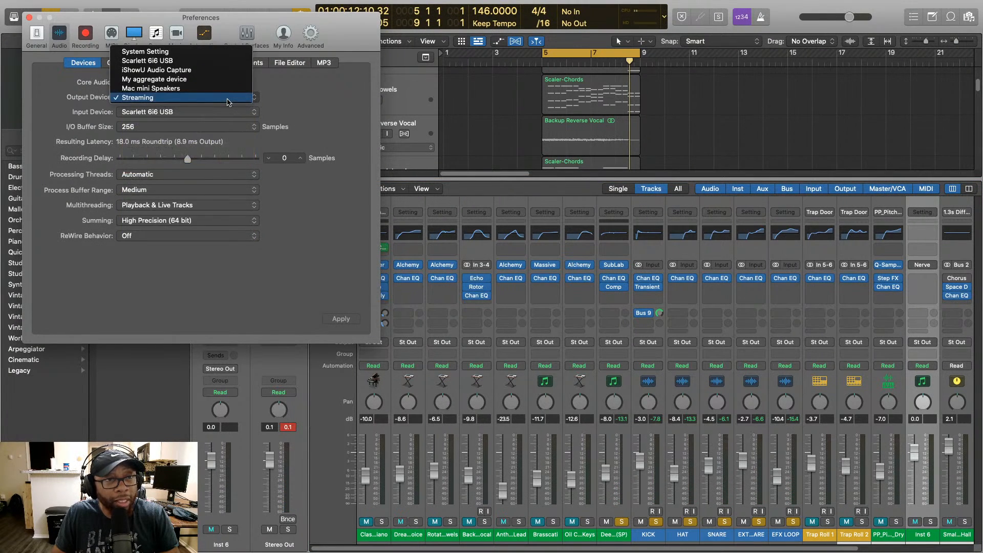
{"action": "left_click", "coordinate": [198, 62]}
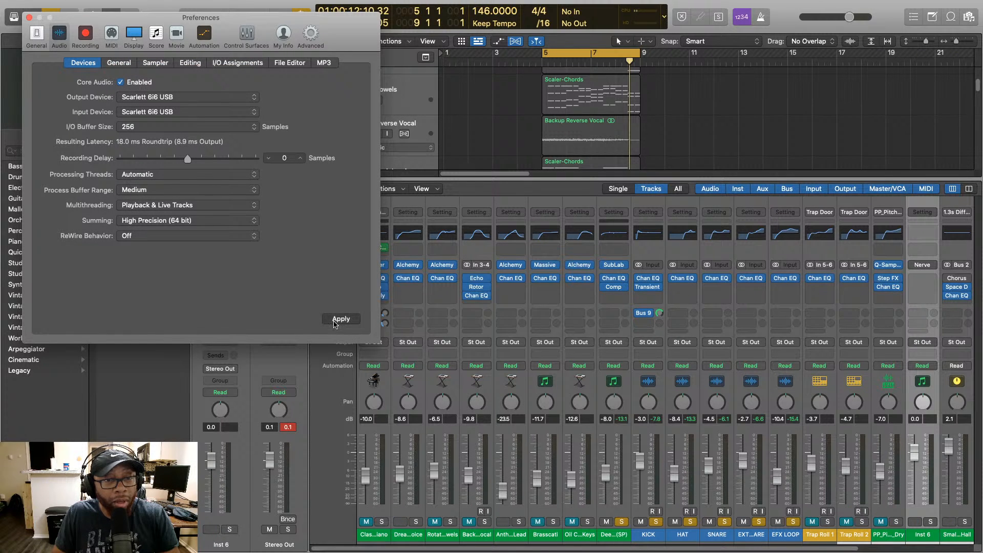
{"action": "left_click", "coordinate": [340, 319]}
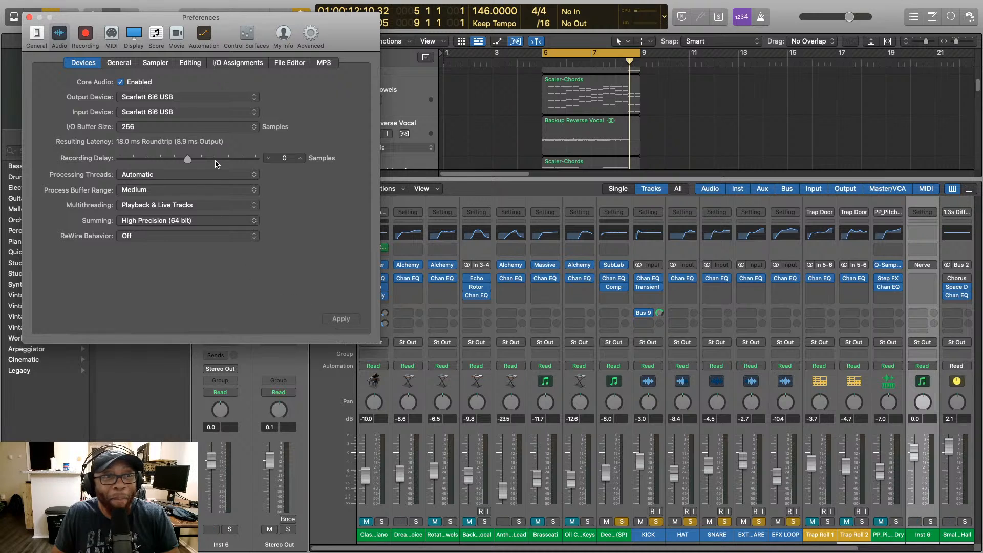
Switch the audio output device back to Streaming, apply it, and close the preferences
{"action": "left_click", "coordinate": [210, 97]}
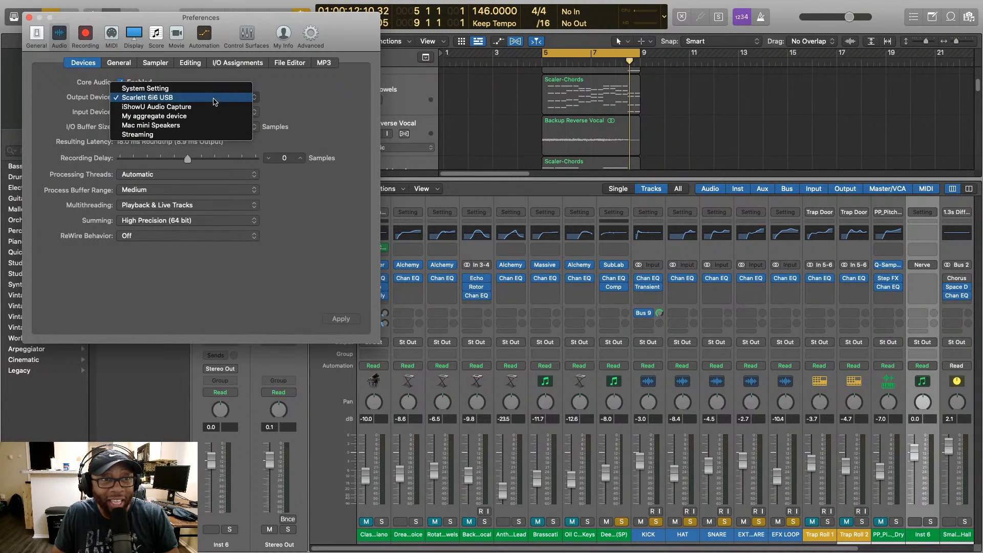
{"action": "left_click", "coordinate": [149, 135]}
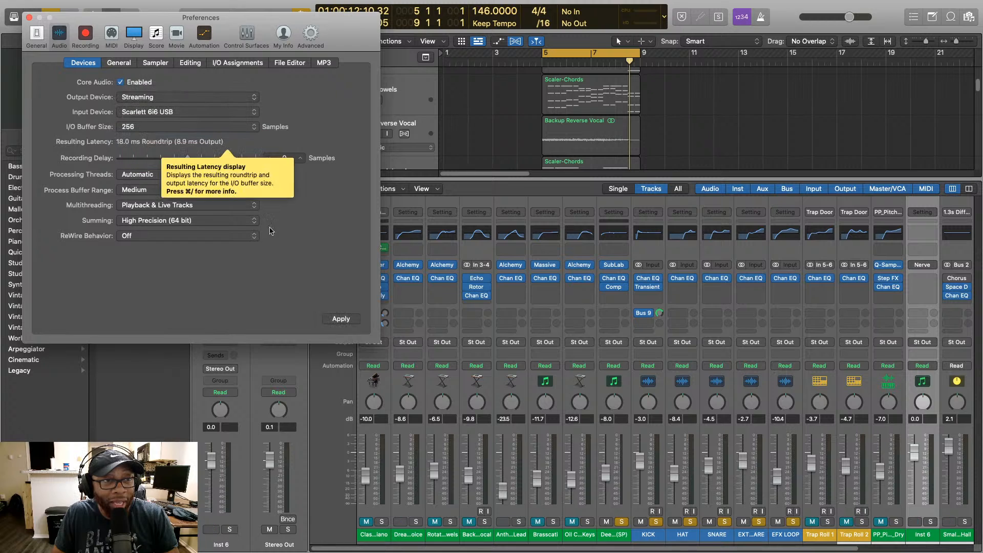
{"action": "left_click", "coordinate": [335, 320]}
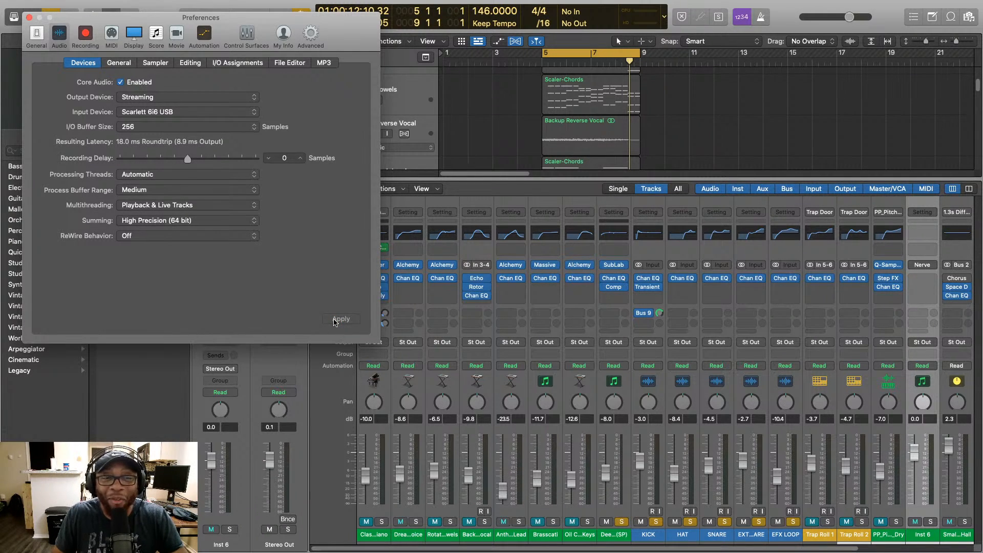
{"action": "left_click", "coordinate": [29, 18]}
Start playback and add the Trap Roll 1 and PP_Pitch vocal FX tracks to the solo
{"action": "key", "text": "space"}
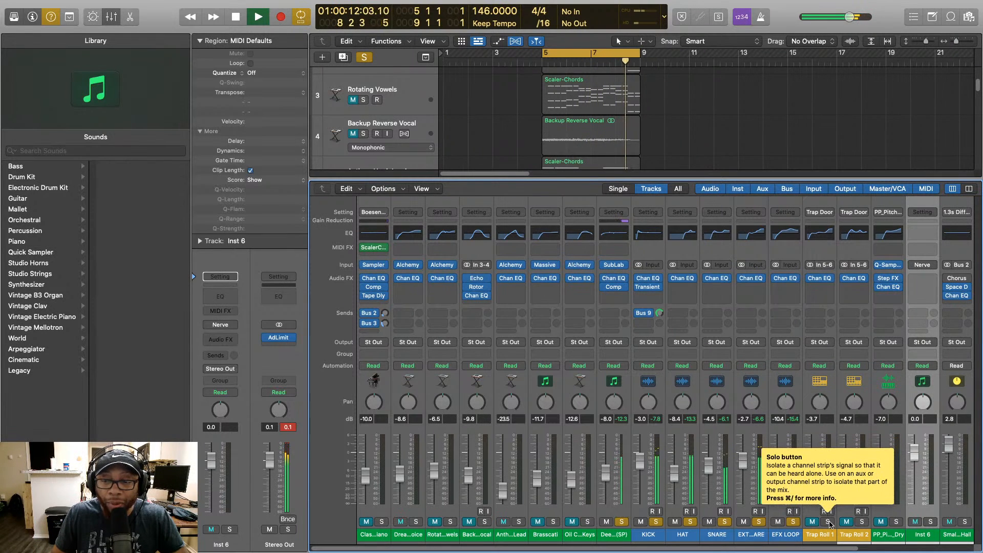
{"action": "left_click", "coordinate": [828, 522]}
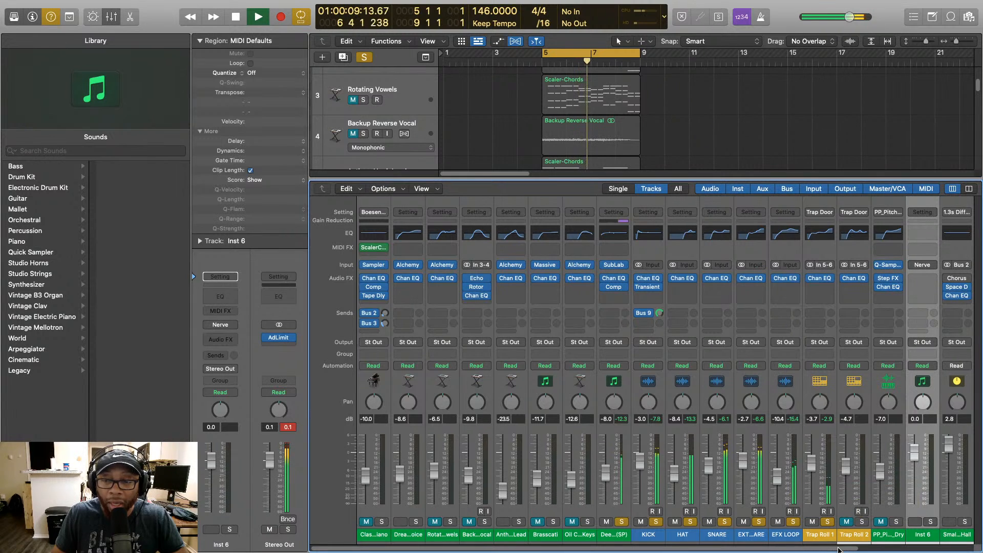
{"action": "left_click_drag", "start_coordinate": [841, 548], "coordinate": [912, 549]}
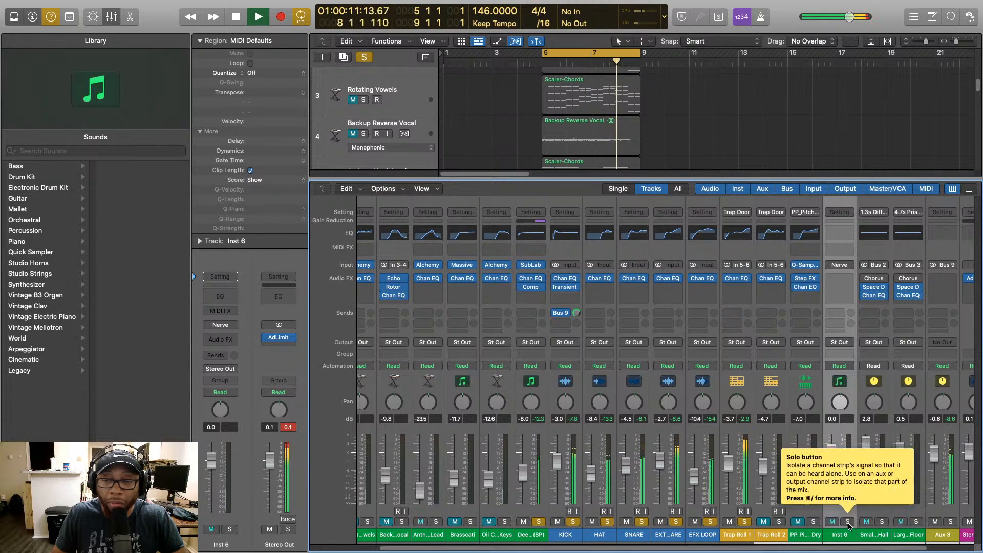
{"action": "left_click", "coordinate": [814, 522]}
{"action": "mouse_move", "coordinate": [811, 551]}
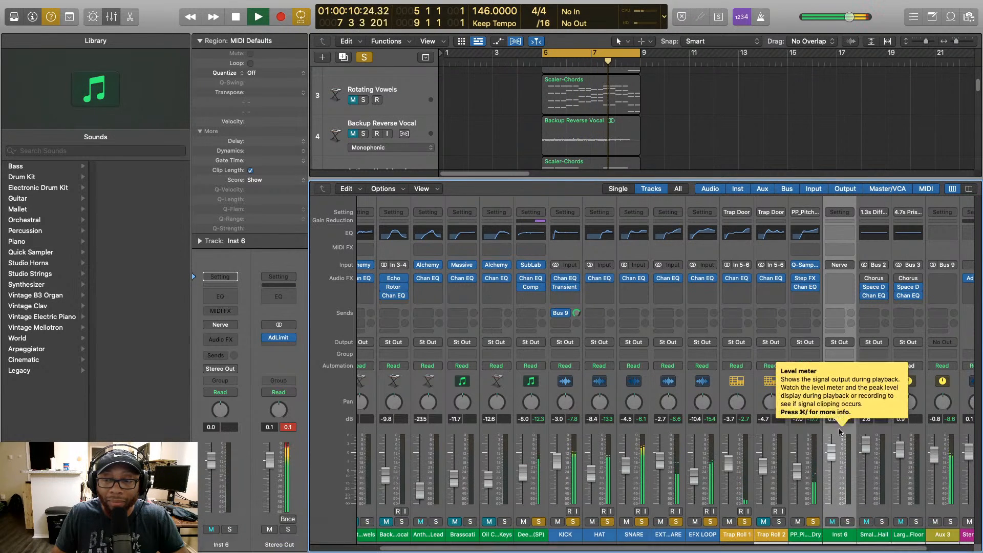
Add the seven melodic tracks to the solo one by one during playback, from the Oil C...Keys track back to the piano
{"action": "scroll", "coordinate": [640, 542], "scroll_direction": "left", "scroll_amount": 3}
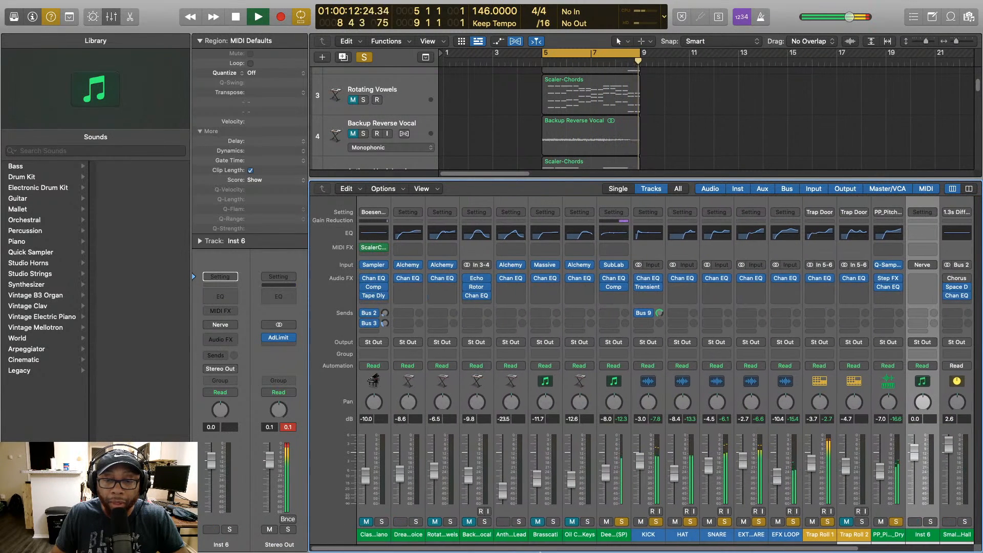
{"action": "left_click", "coordinate": [587, 521]}
{"action": "left_click", "coordinate": [554, 522]}
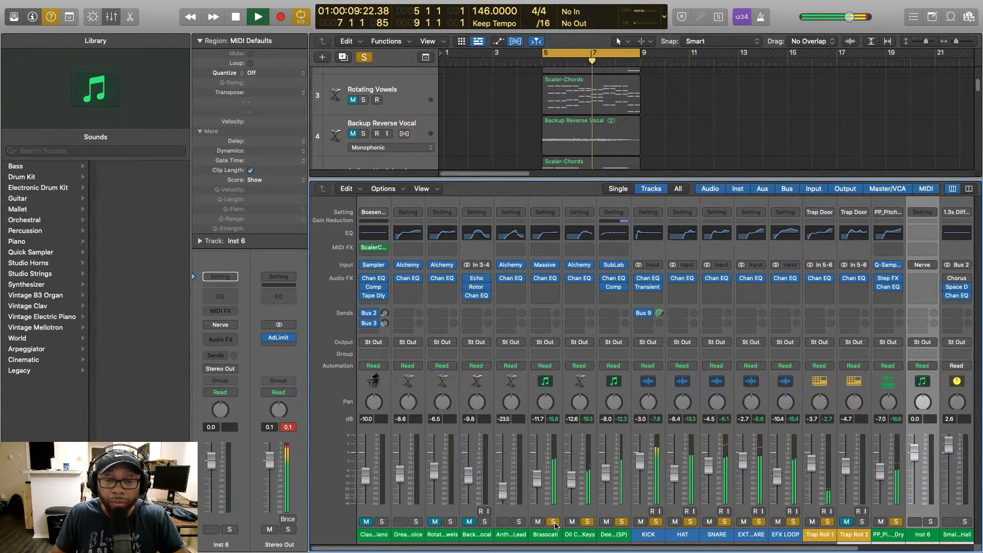
{"action": "left_click", "coordinate": [520, 523]}
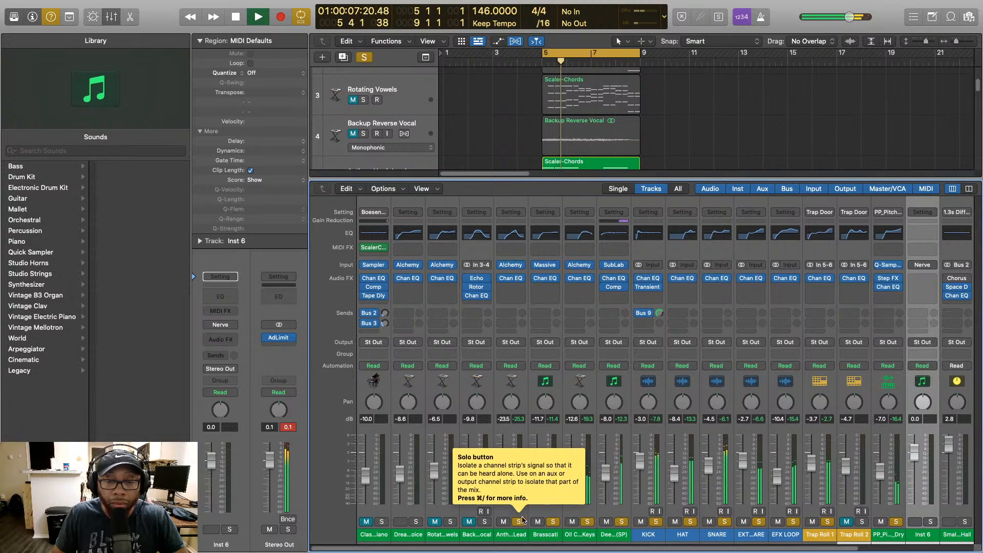
{"action": "left_click", "coordinate": [484, 522]}
{"action": "left_click", "coordinate": [450, 522]}
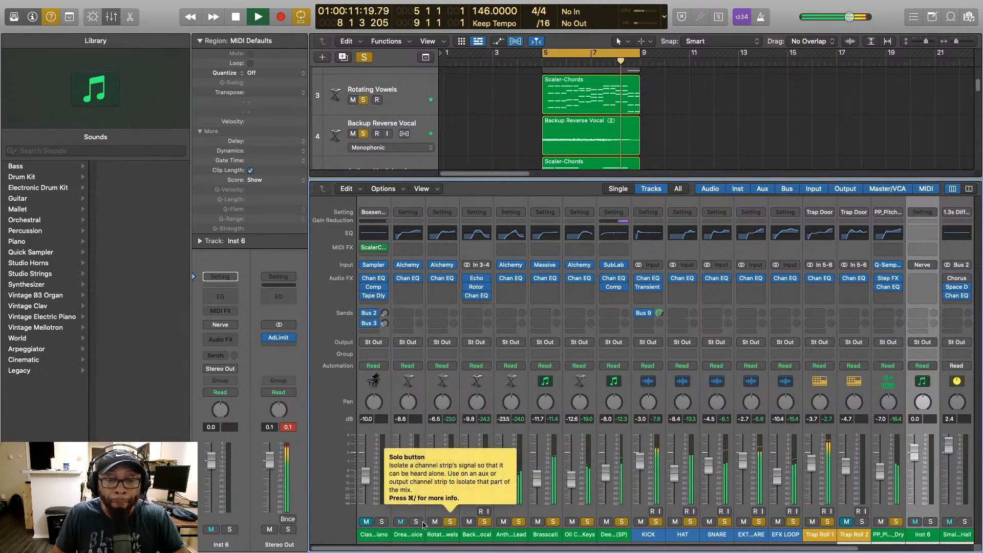
{"action": "left_click", "coordinate": [416, 522]}
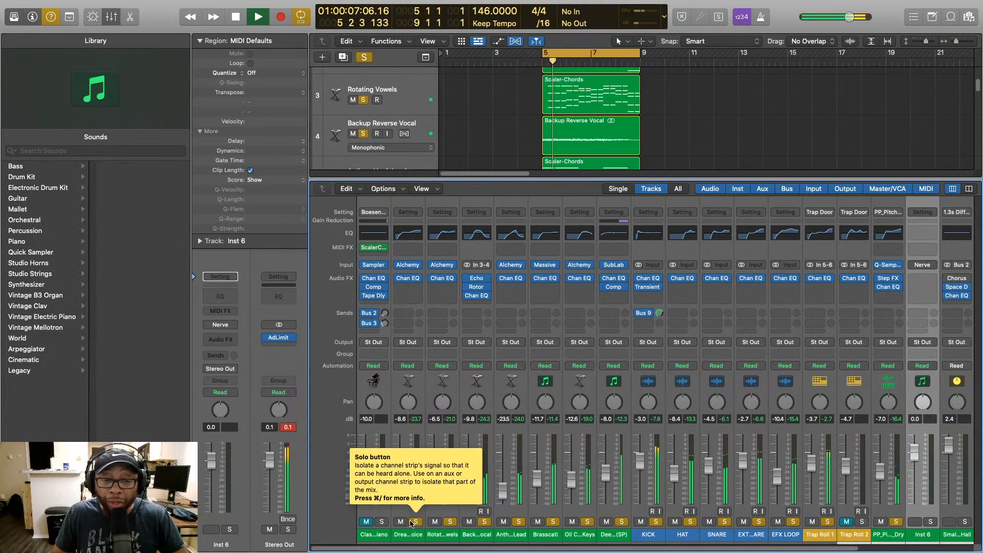
{"action": "left_click", "coordinate": [381, 524]}
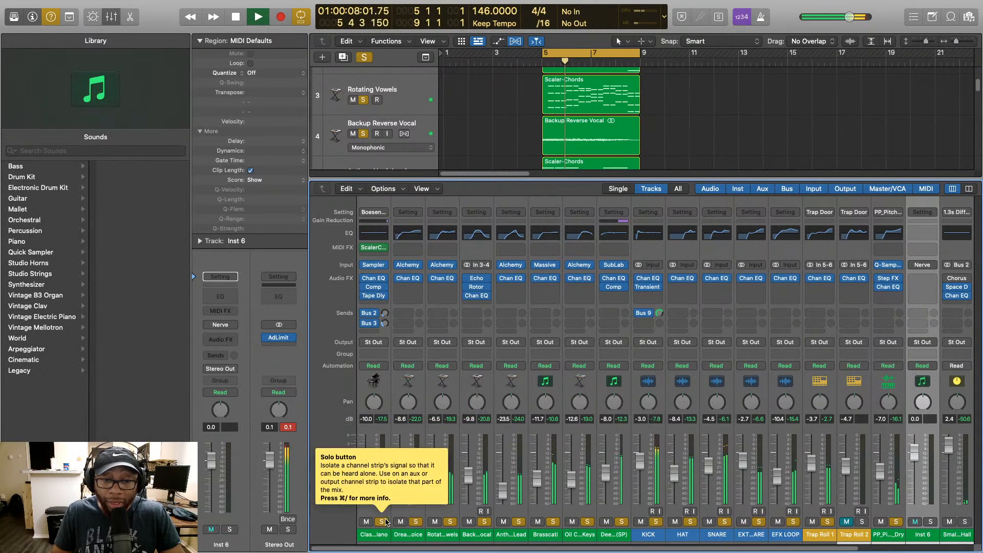
Take the piano, Rotating Vowels, Backup Reverse Vocal, Anth...Lead, Brasscati and Oil C...Keys tracks out of the solo
{"action": "left_click", "coordinate": [450, 522]}
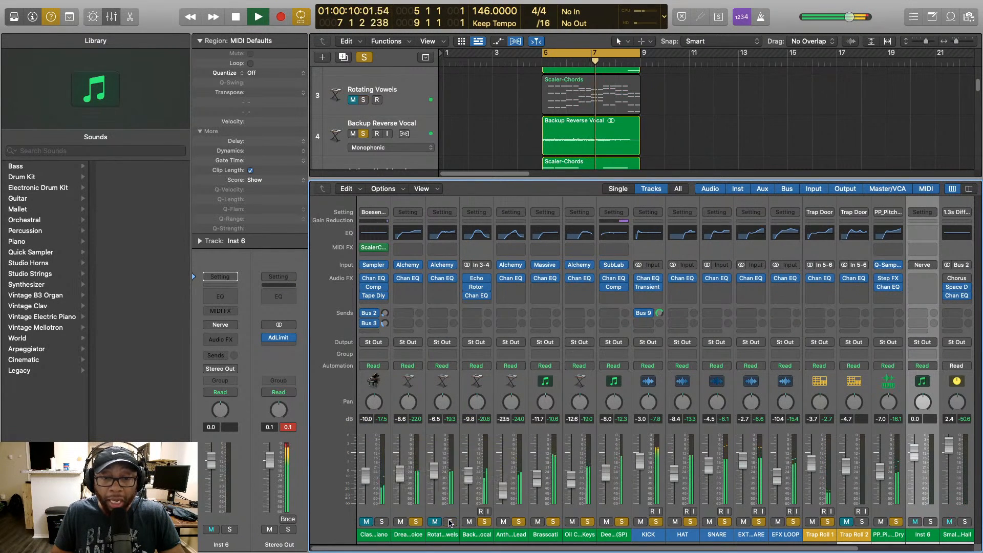
{"action": "left_click", "coordinate": [485, 522]}
{"action": "left_click", "coordinate": [519, 522]}
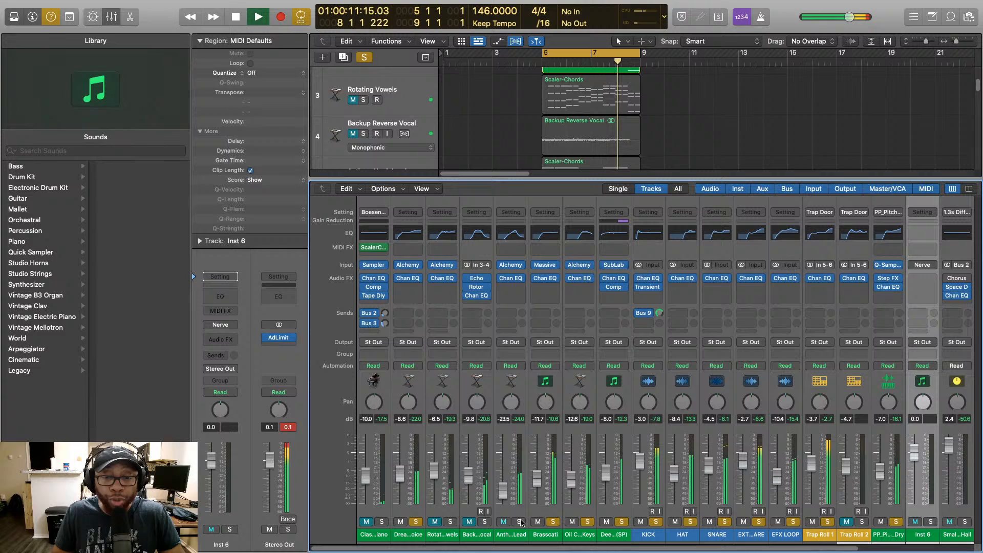
{"action": "left_click", "coordinate": [554, 522]}
{"action": "left_click", "coordinate": [590, 523]}
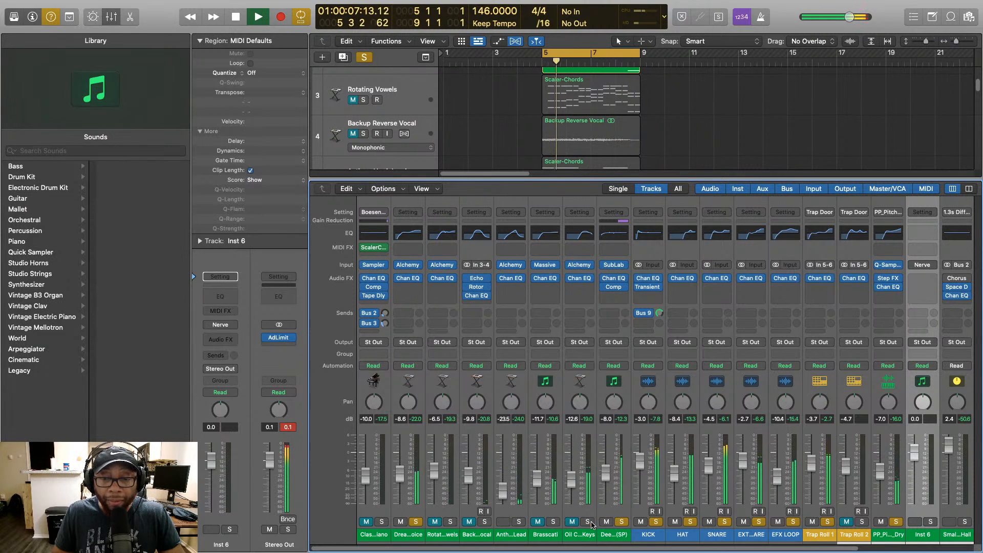
Remove the PP_Pitch vocal FX, Trap Roll 1 and EFX LOOP tracks from the solo during playback
{"action": "scroll", "coordinate": [880, 547], "scroll_direction": "right", "scroll_amount": 10}
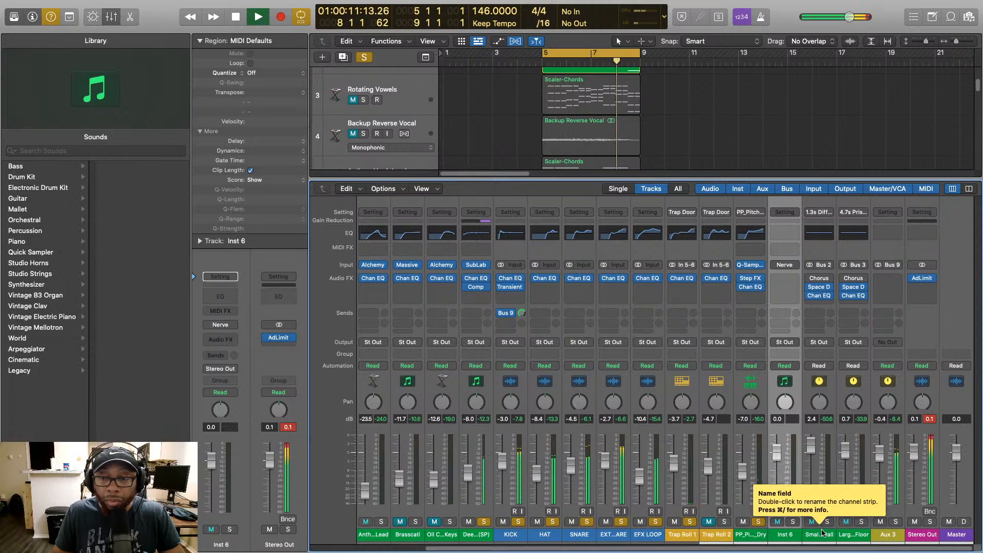
{"action": "left_click", "coordinate": [758, 522]}
{"action": "left_click", "coordinate": [690, 522]}
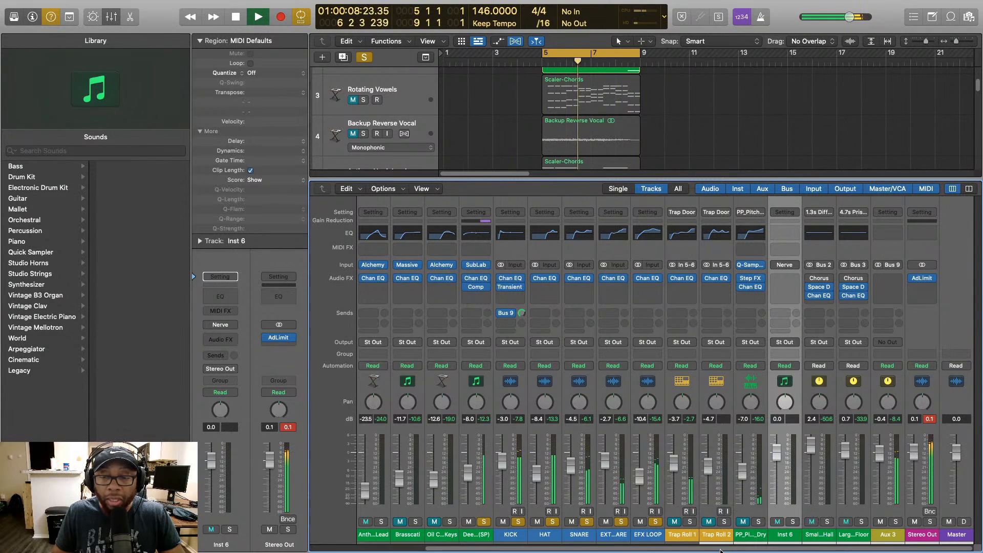
{"action": "left_click", "coordinate": [655, 522]}
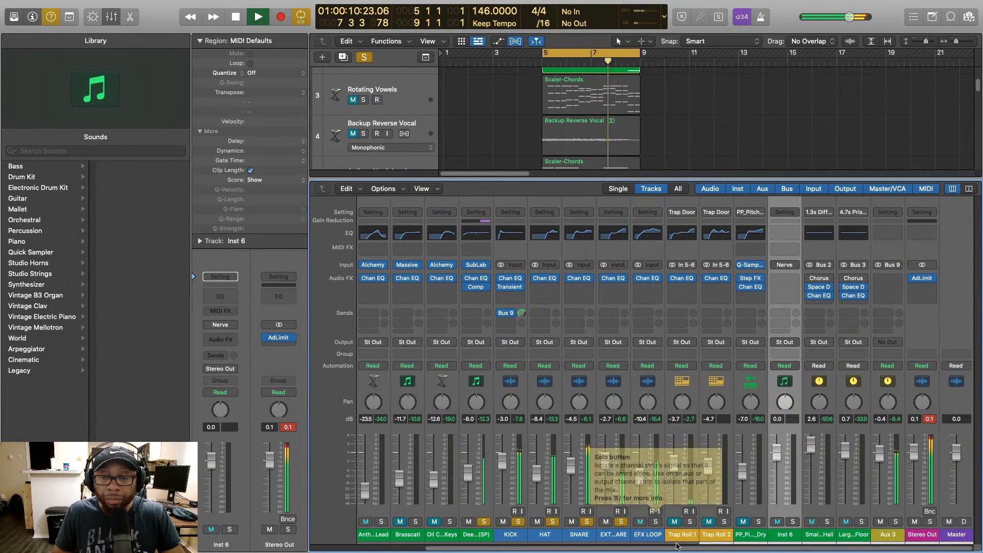
Examine the Channel EQ curve on the Dream Voice track while it plays, and close the plug-in
{"action": "left_click_drag", "start_coordinate": [699, 548], "coordinate": [579, 552]}
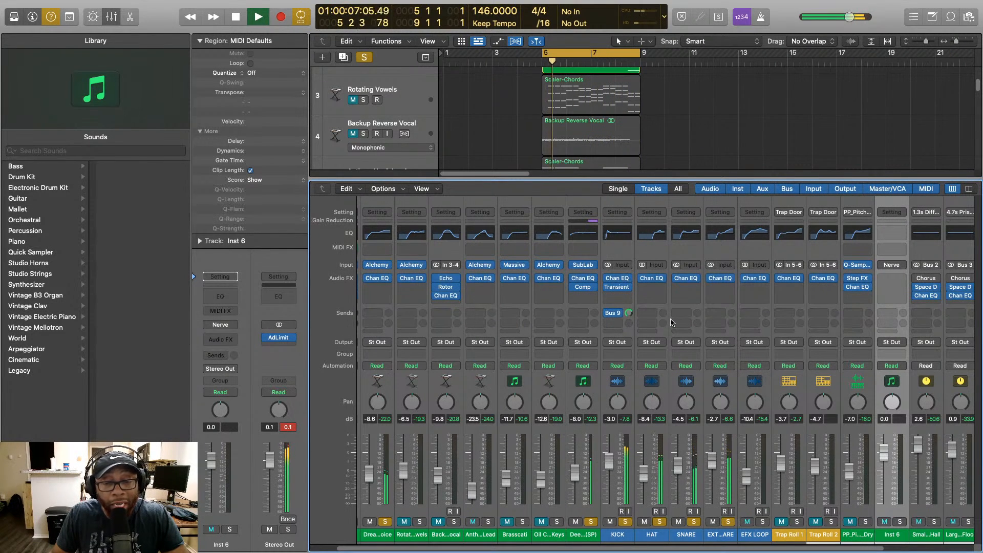
{"action": "left_click", "coordinate": [378, 279]}
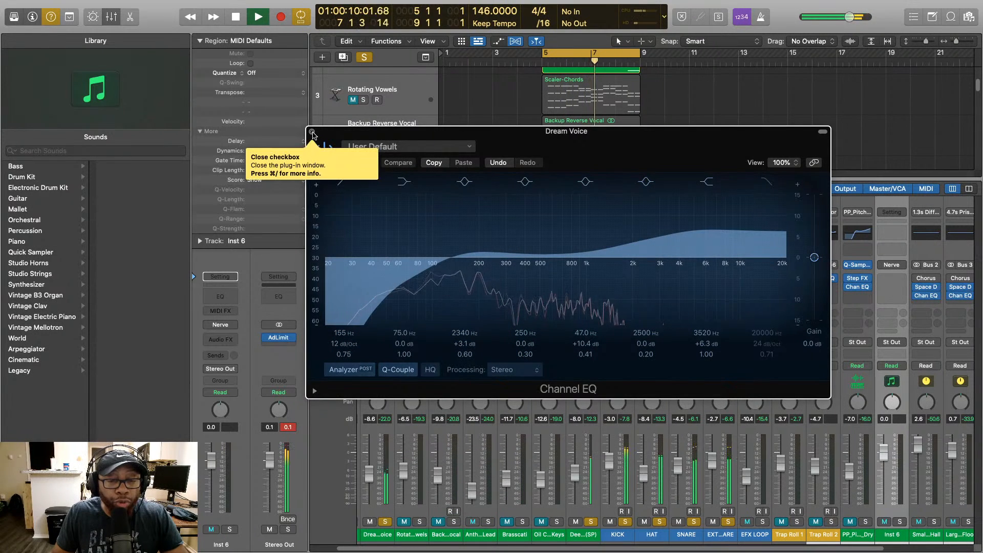
{"action": "left_click", "coordinate": [312, 131]}
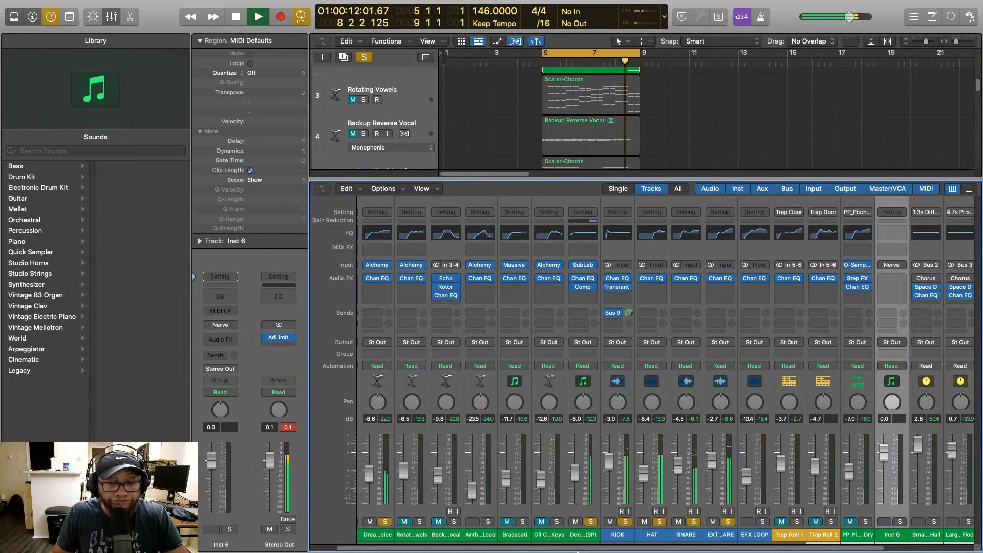
{"action": "scroll", "coordinate": [501, 549], "scroll_direction": "left", "scroll_amount": 2}
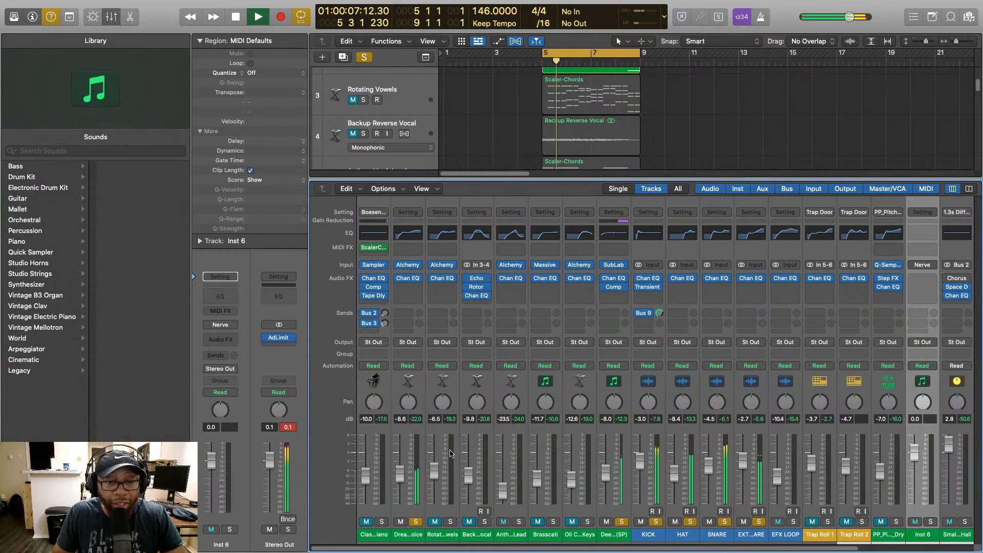
Raise the low cut in the Dream Voice track's Channel EQ to 244 Hz with a Q of 0.79, and close it
{"action": "left_click", "coordinate": [408, 278]}
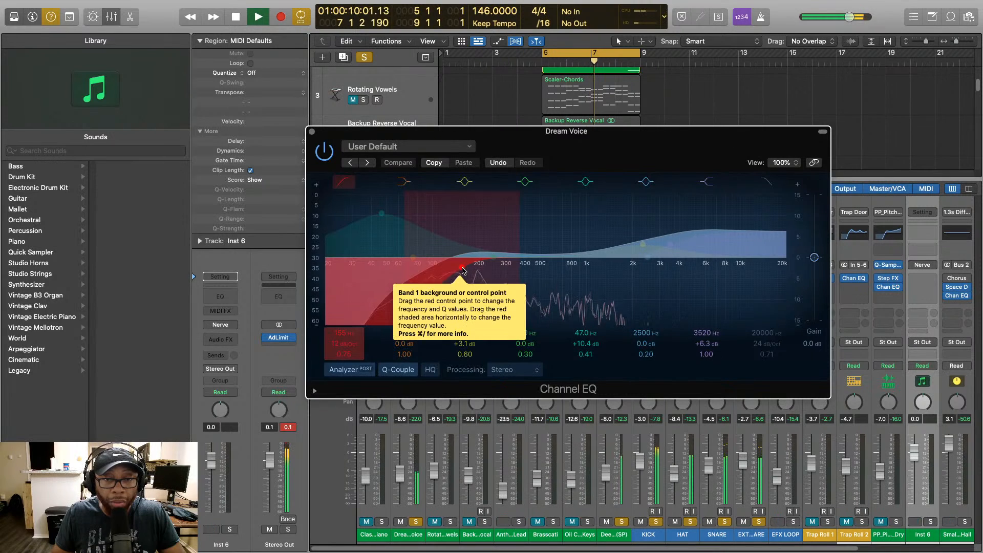
{"action": "left_click_drag", "start_coordinate": [462, 270], "coordinate": [490, 268]}
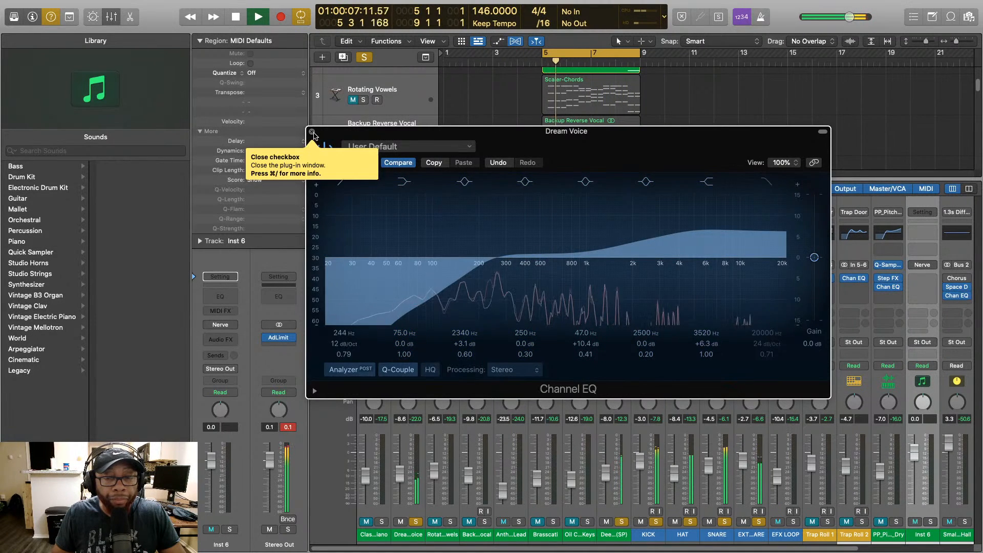
{"action": "left_click", "coordinate": [313, 134]}
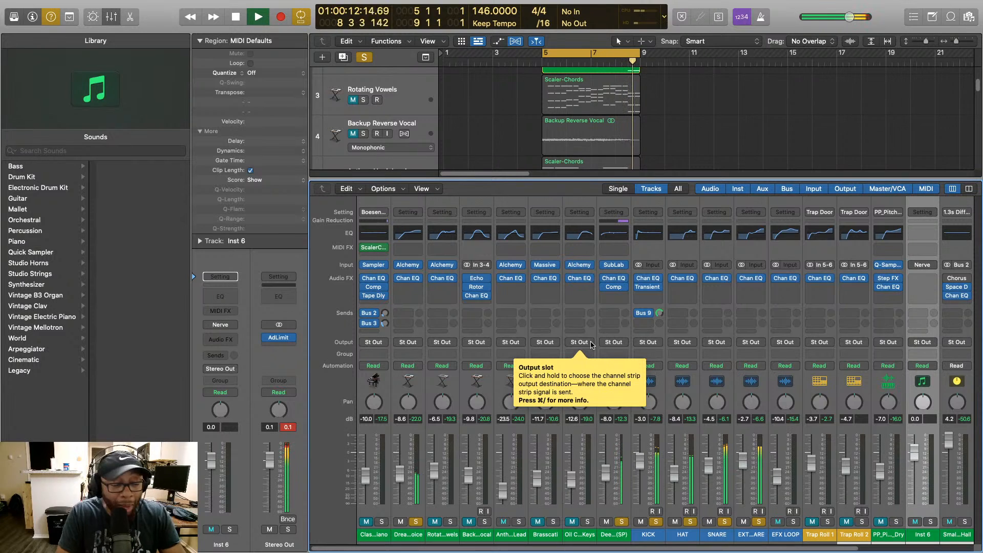
Stop playback, and replay the soloed Dream Voice, 808 and drum tracks briefly before stopping again
{"action": "key", "text": "space"}
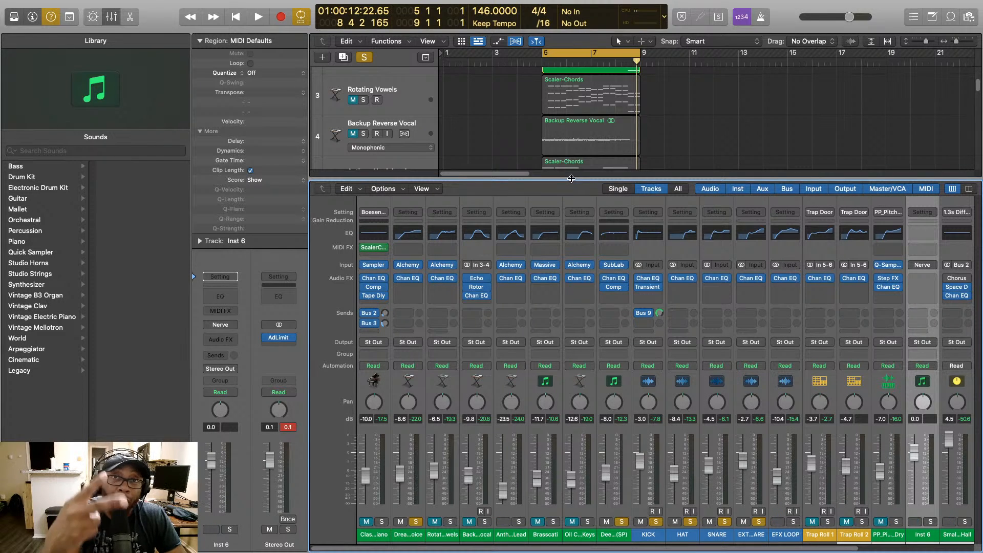
{"action": "key", "text": "space"}
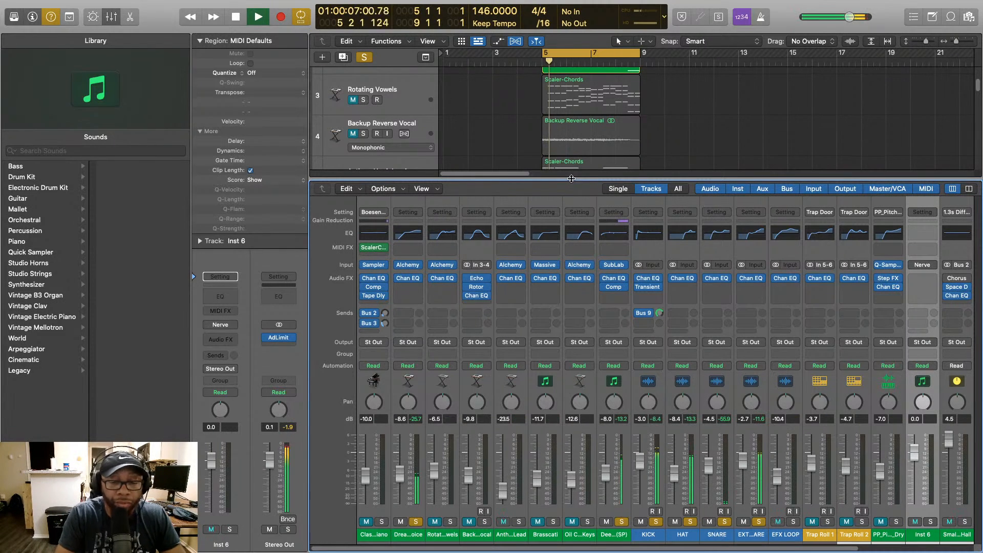
{"action": "key", "text": "space"}
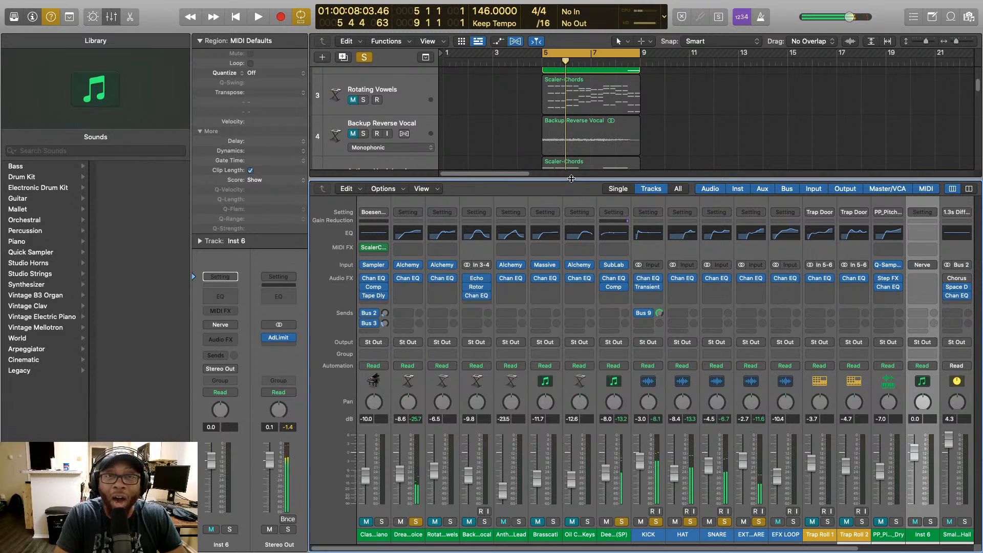